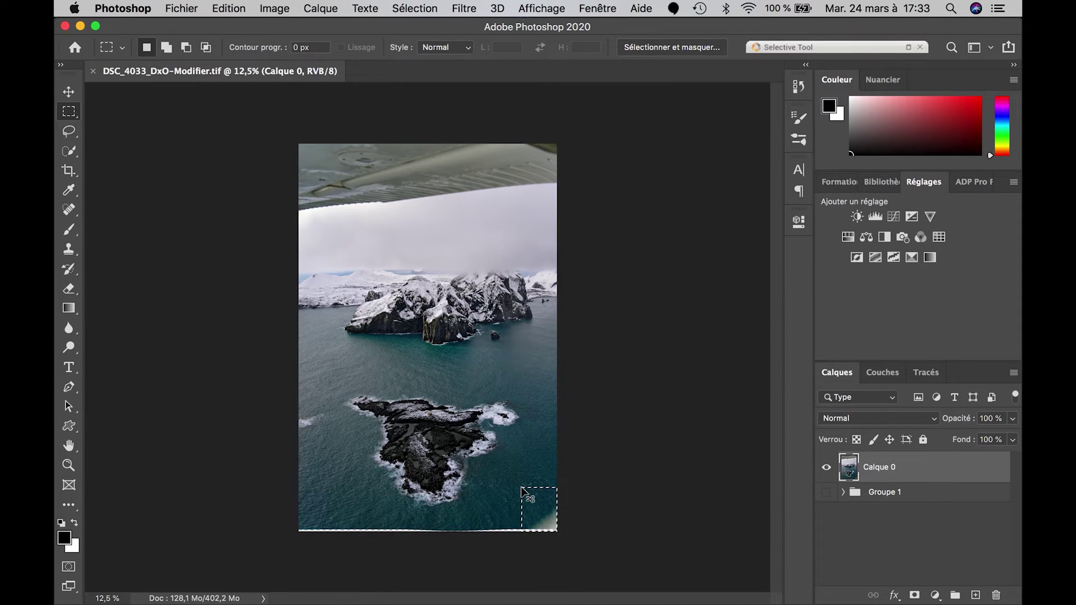
# - Deselect the photo's lower-right corner and try a rectangular selection at the left end of the transparent strip along the bottom edge
pyautogui.press('super+d')
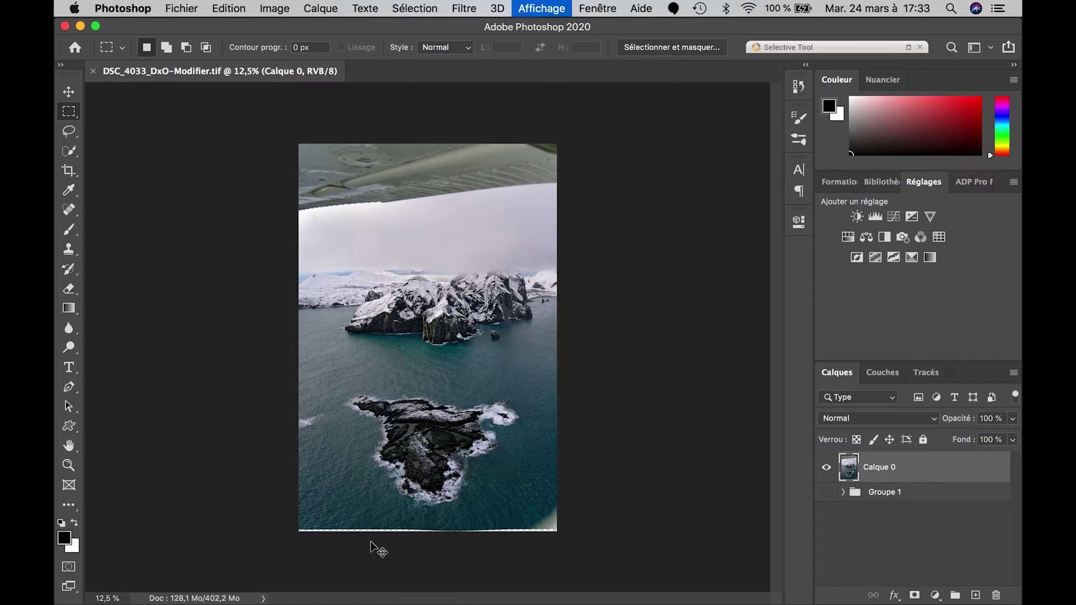
pyautogui.press('super+plus')
pyautogui.press('super+plus')
pyautogui.scroll(-3, 371, 542)
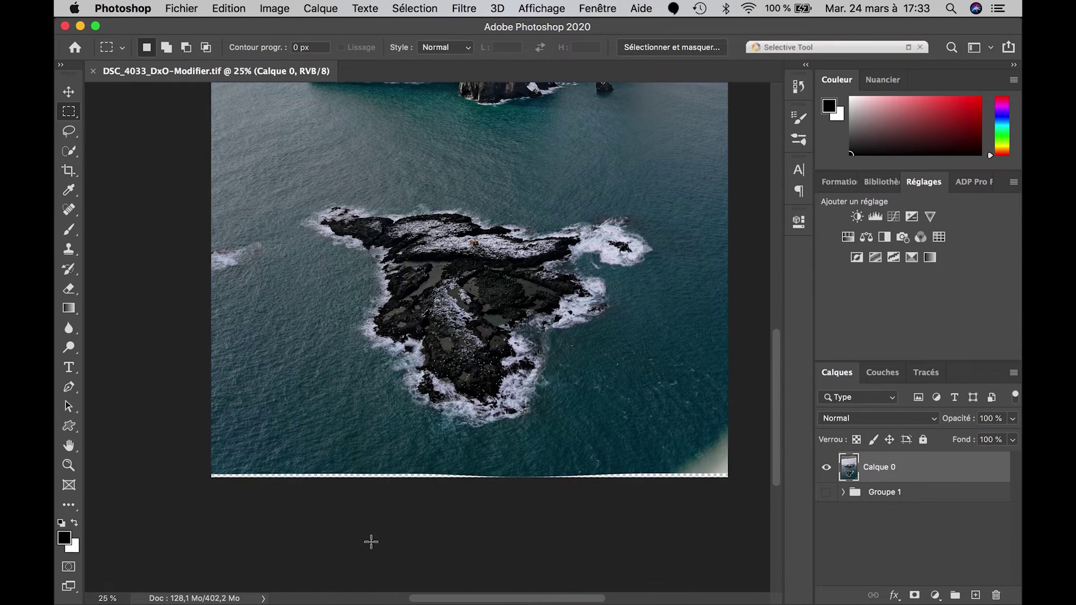
pyautogui.scroll(-2, 371, 542)
pyautogui.moveTo(225, 444); pyautogui.dragTo(343, 538)
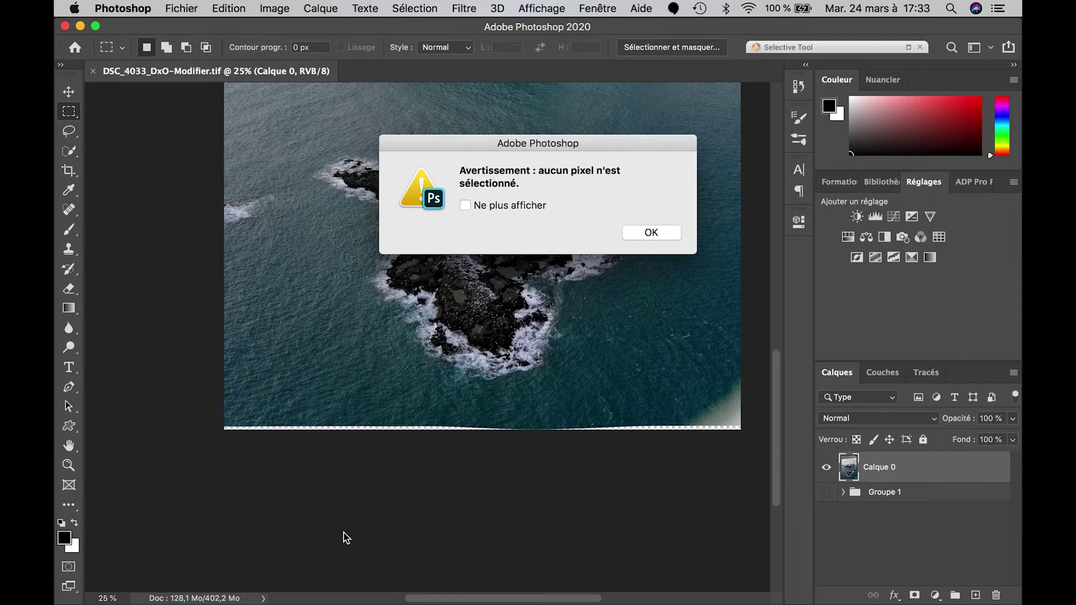
pyautogui.click(653, 234)
pyautogui.press('super+plus')
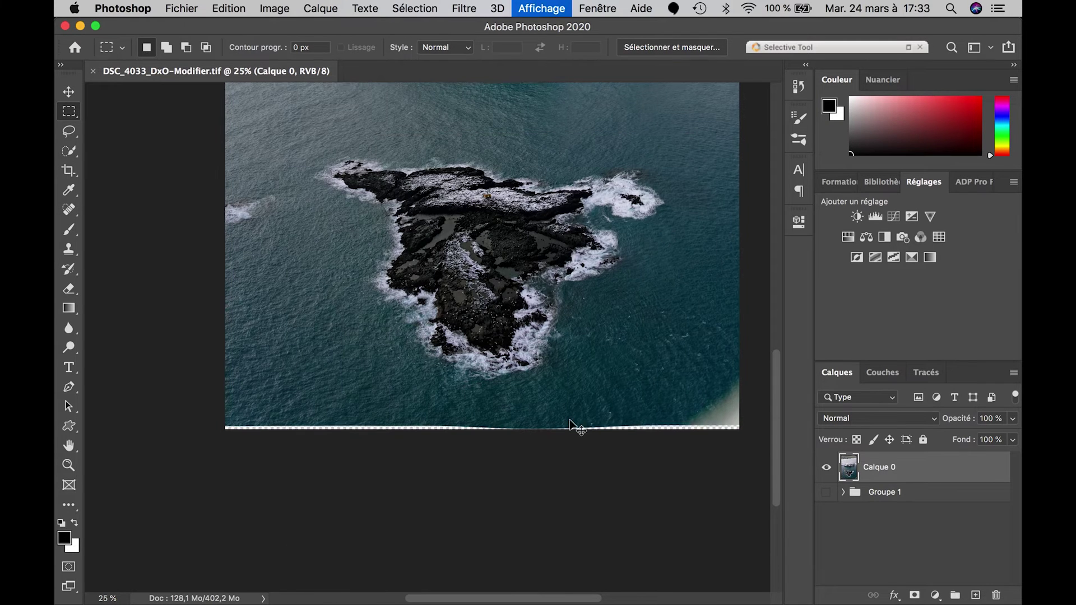
pyautogui.press('super+minus')
pyautogui.press('super+minus')
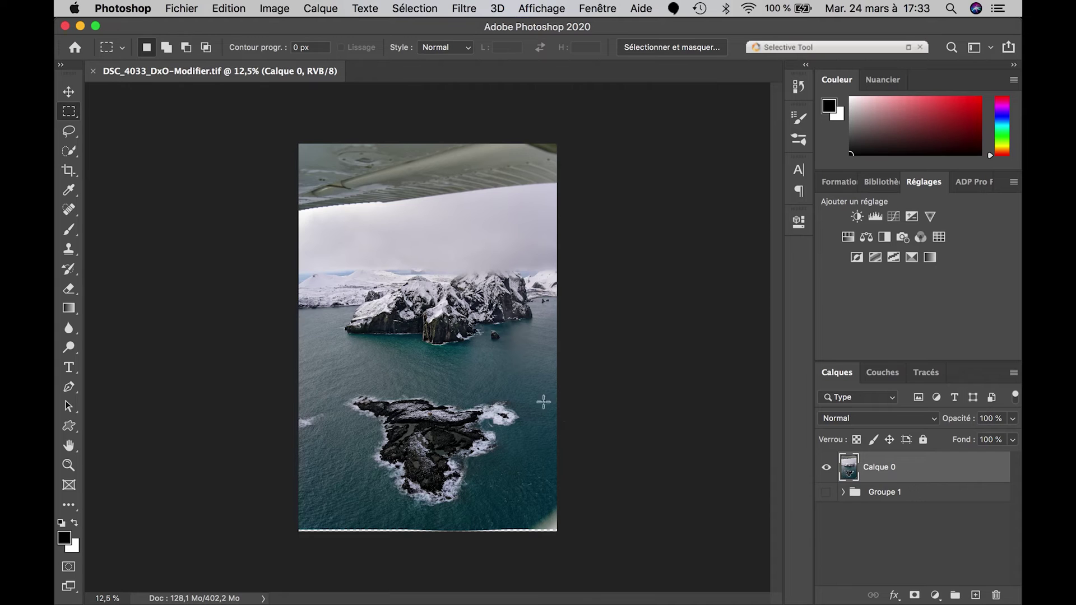
# - Review the edit history, comparing the original DSC_4033_DxO.tif snapshot with the latest state
pyautogui.click(68, 92)
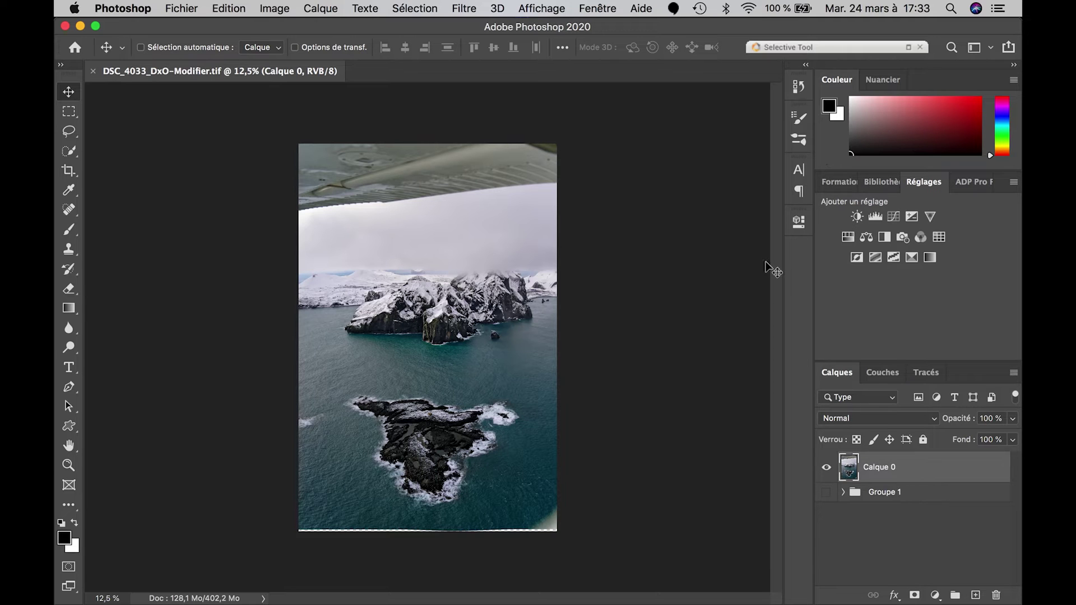
pyautogui.click(799, 87)
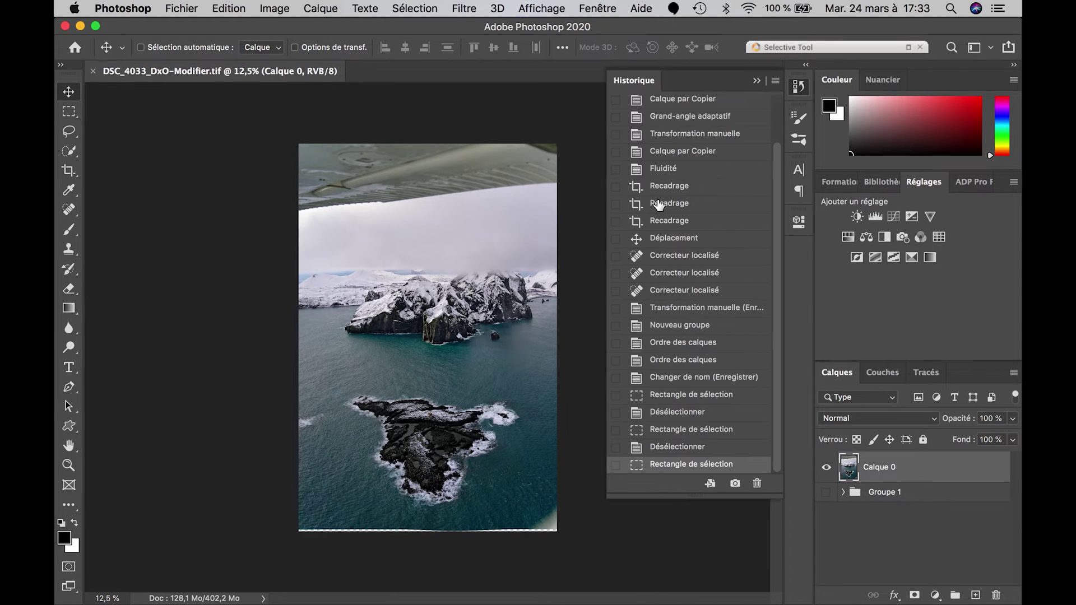
pyautogui.scroll(3, 656, 204)
pyautogui.scroll(-3, 668, 190)
pyautogui.scroll(3, 668, 190)
pyautogui.scroll(-3, 669, 190)
pyautogui.scroll(3, 669, 191)
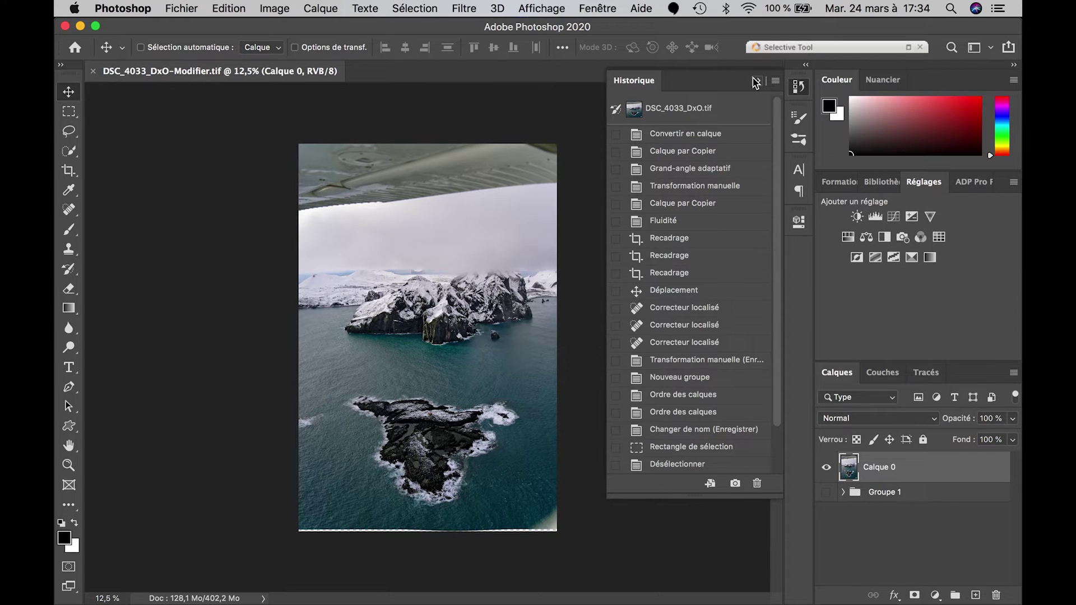
pyautogui.click(705, 112)
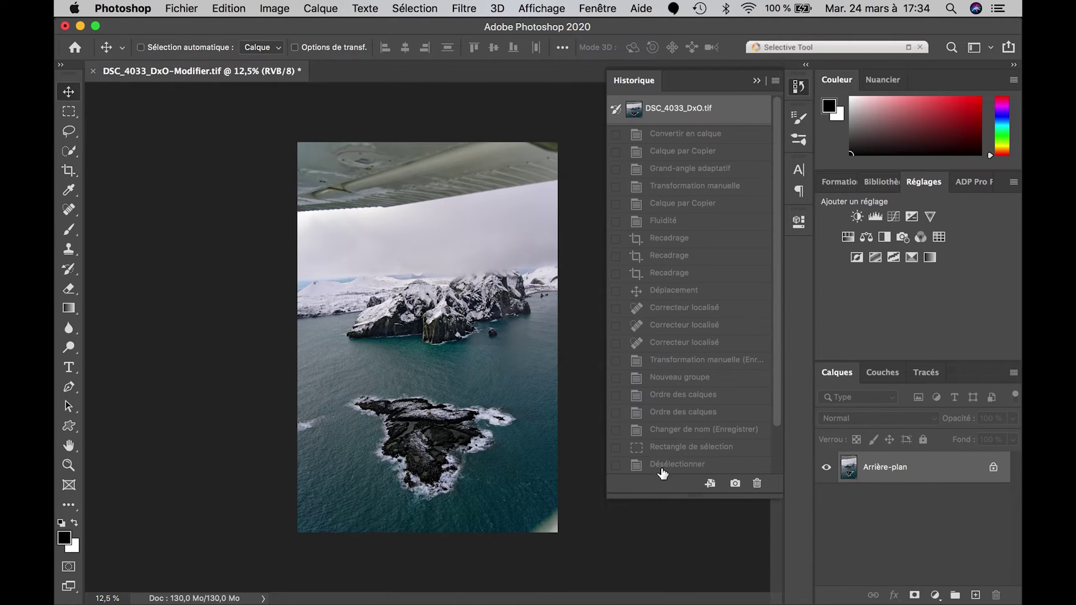
pyautogui.scroll(-3, 662, 474)
pyautogui.click(662, 464)
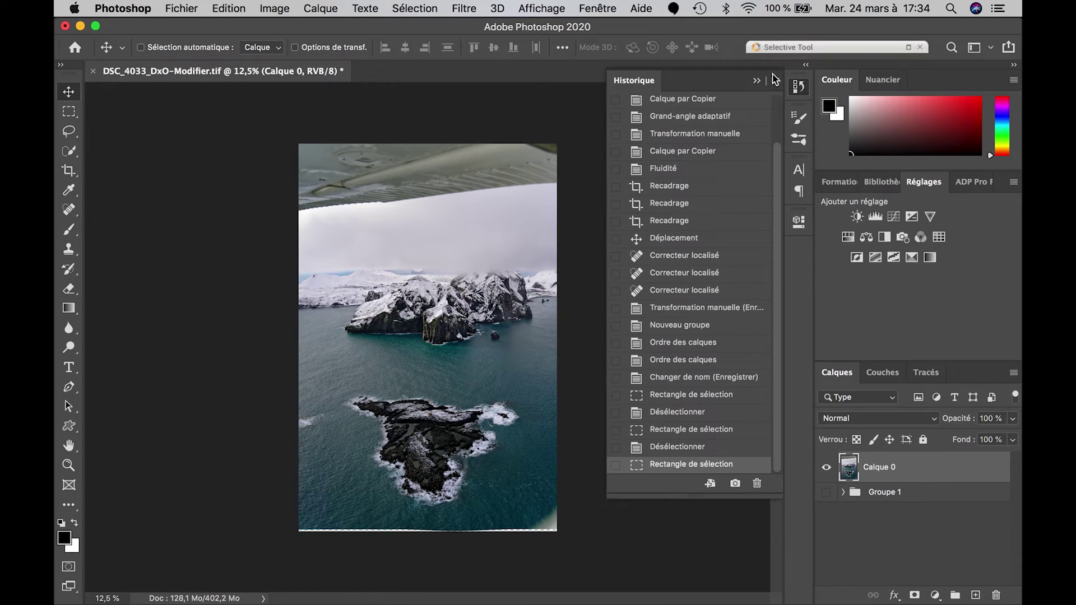
pyautogui.click(760, 80)
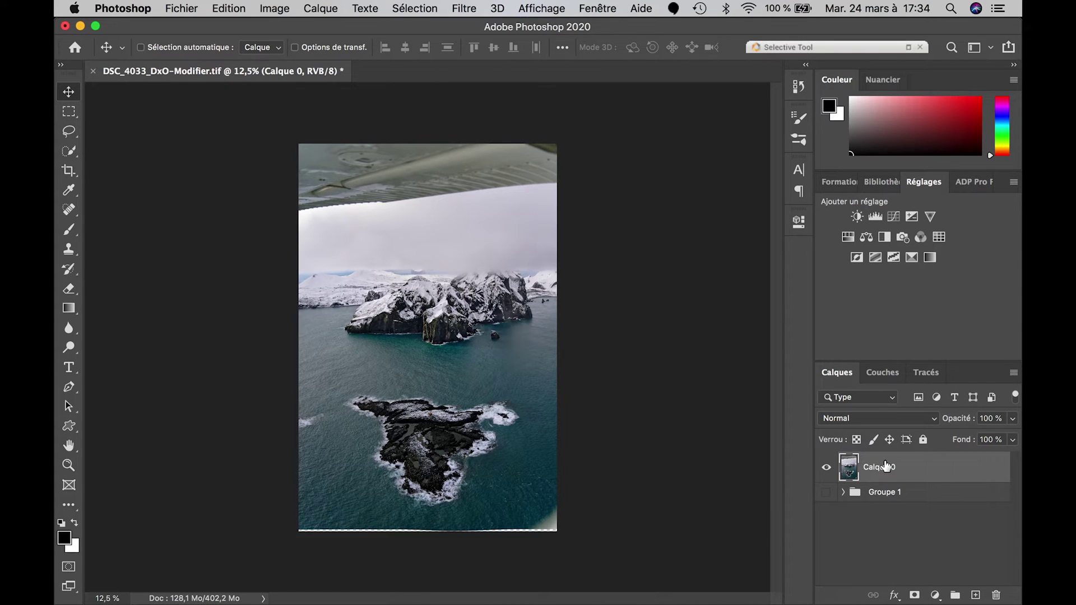
# - Duplicate the Calque 0 layer within the same document and check the copy by toggling its visibility
pyautogui.press('super')
pyautogui.rightClick(886, 466)
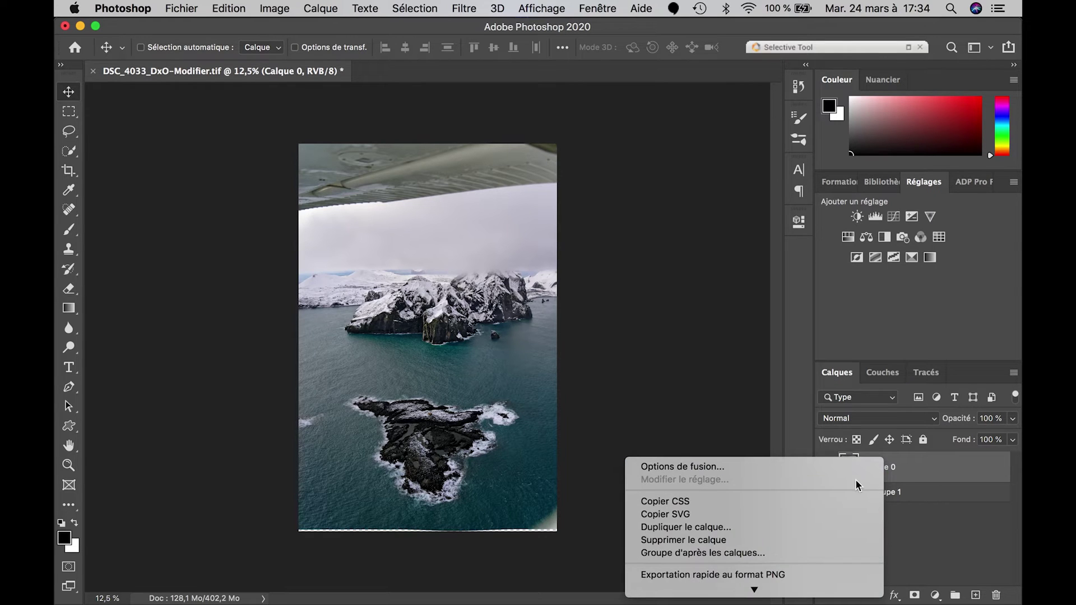
pyautogui.click(833, 526)
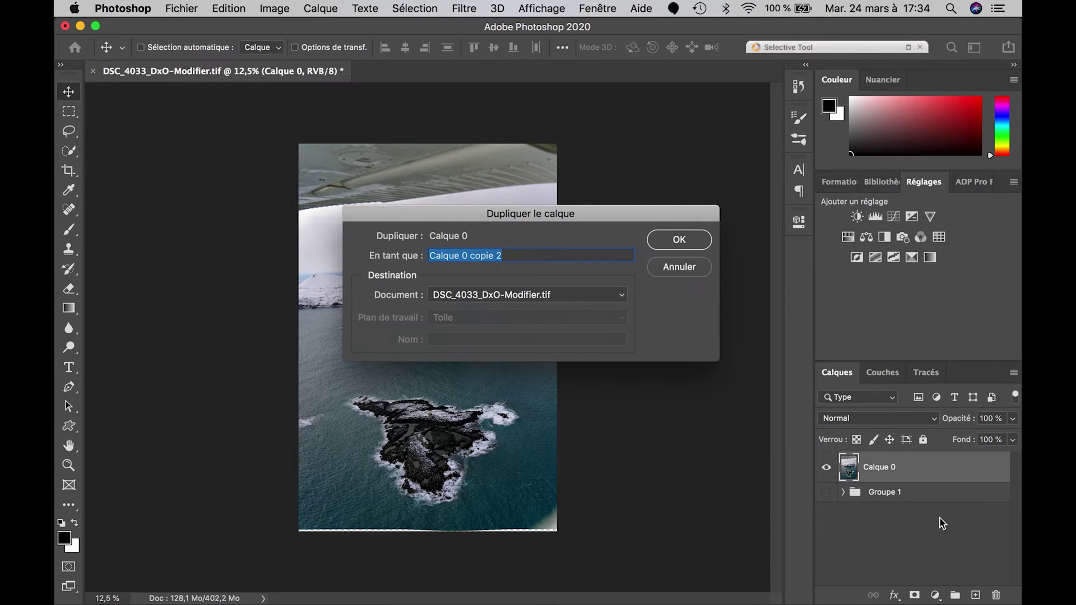
pyautogui.click(679, 240)
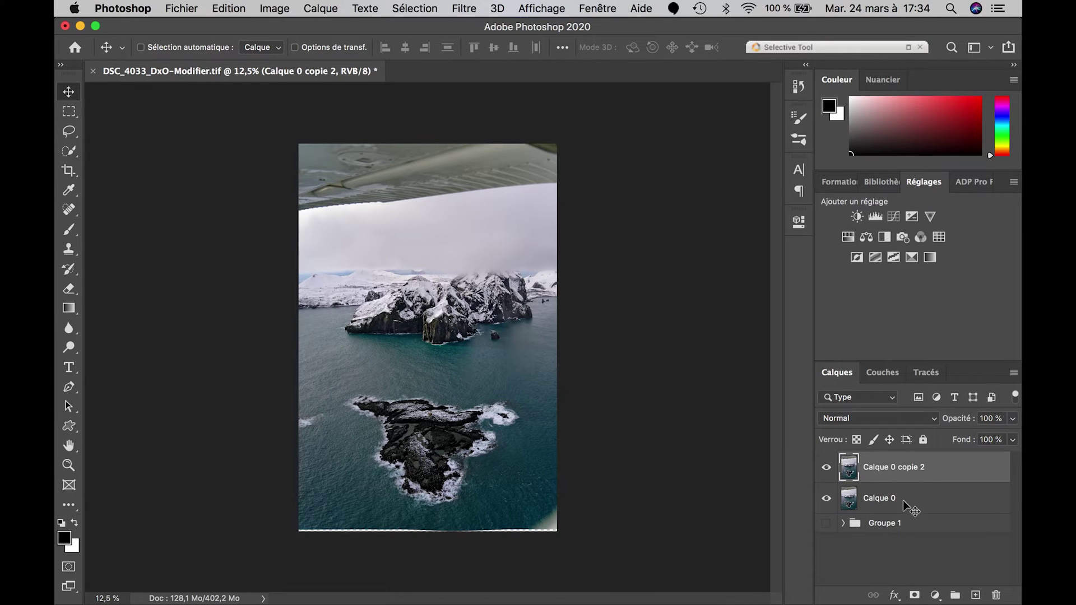
pyautogui.click(827, 468)
pyautogui.click(831, 470)
# - Set up the Spot Healing Brush with a size of 151 px and the Normal mode for retouching the photo's lower edge
pyautogui.scroll(3, 317, 510)
pyautogui.scroll(1, 317, 510)
pyautogui.scroll(-5, 317, 510)
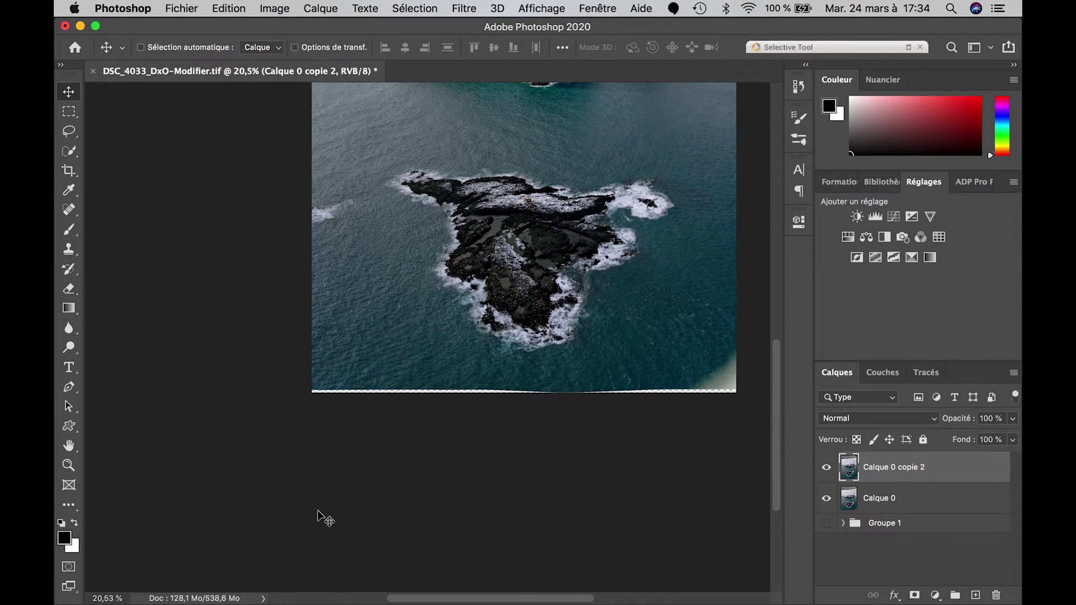
pyautogui.hscroll(1, 317, 510)
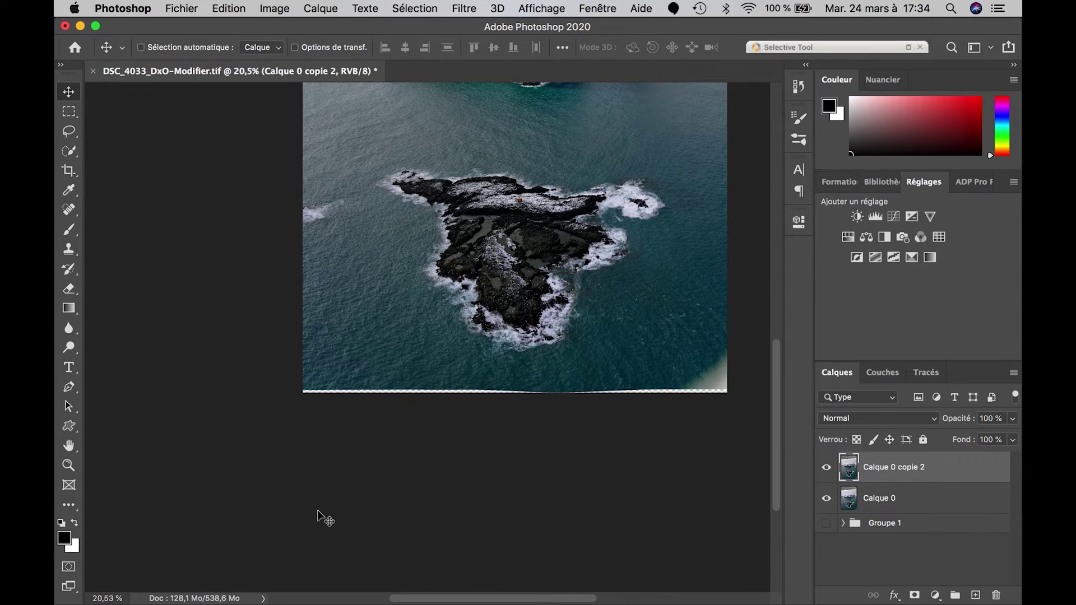
pyautogui.press('super+plus')
pyautogui.press('super+plus')
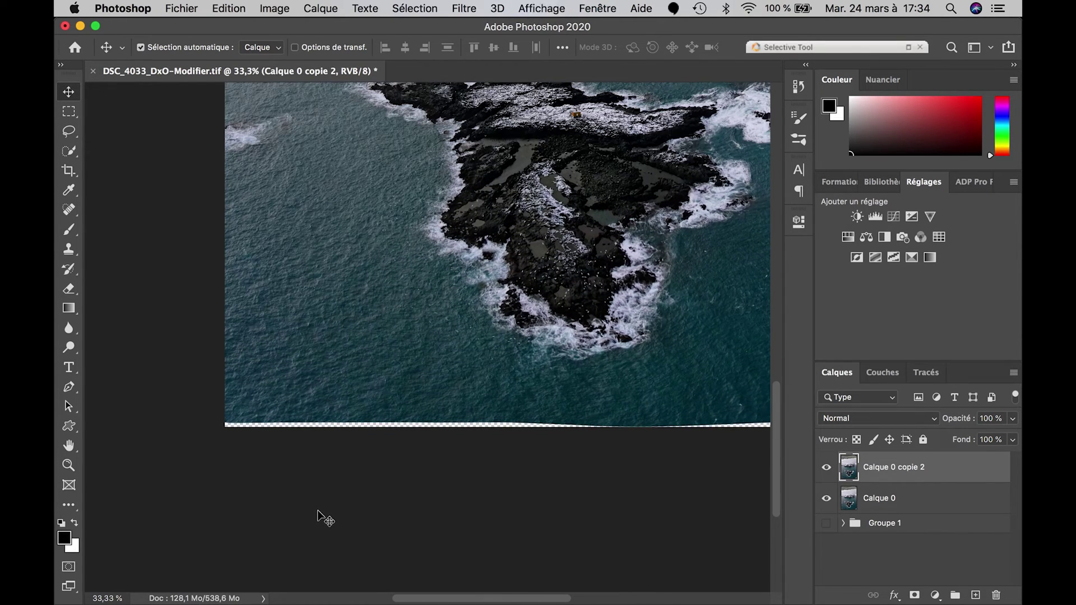
pyautogui.press('super+plus')
pyautogui.hscroll(-5, 317, 510)
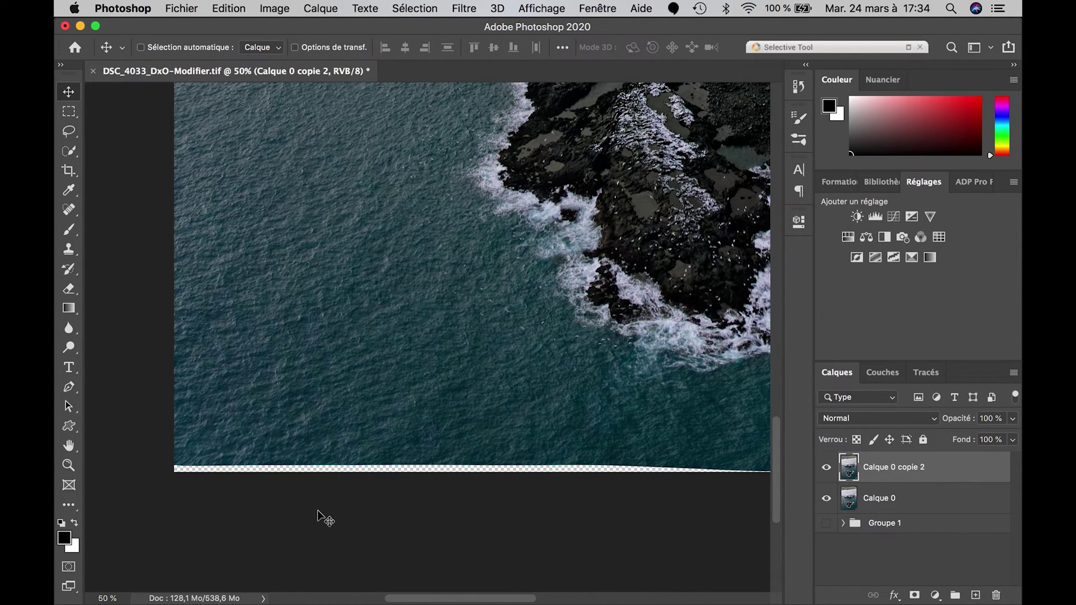
pyautogui.press('super+minus')
pyautogui.scroll(3, 319, 512)
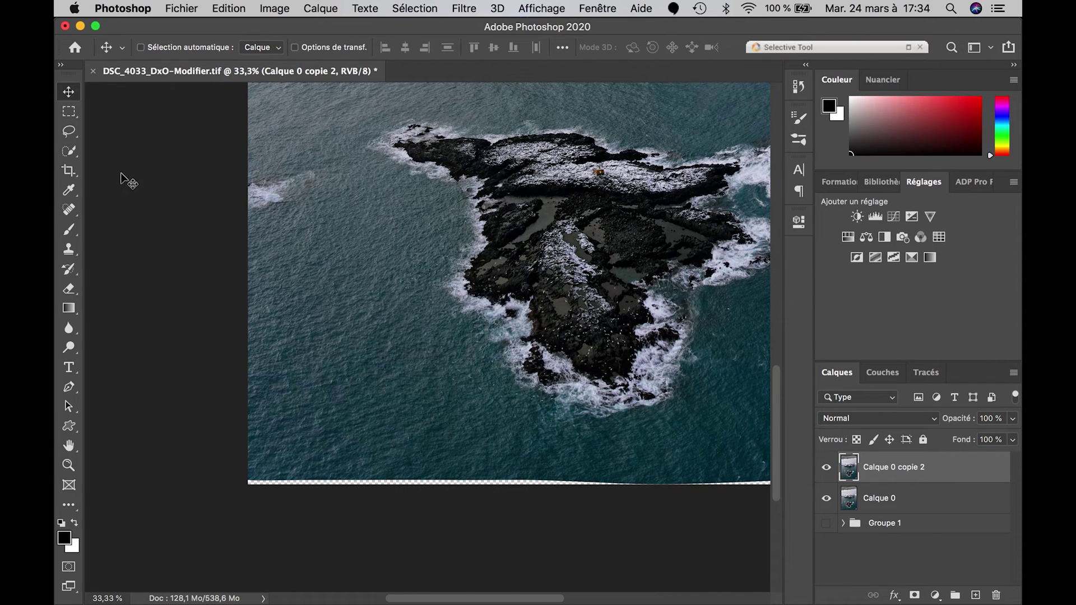
pyautogui.click(76, 210)
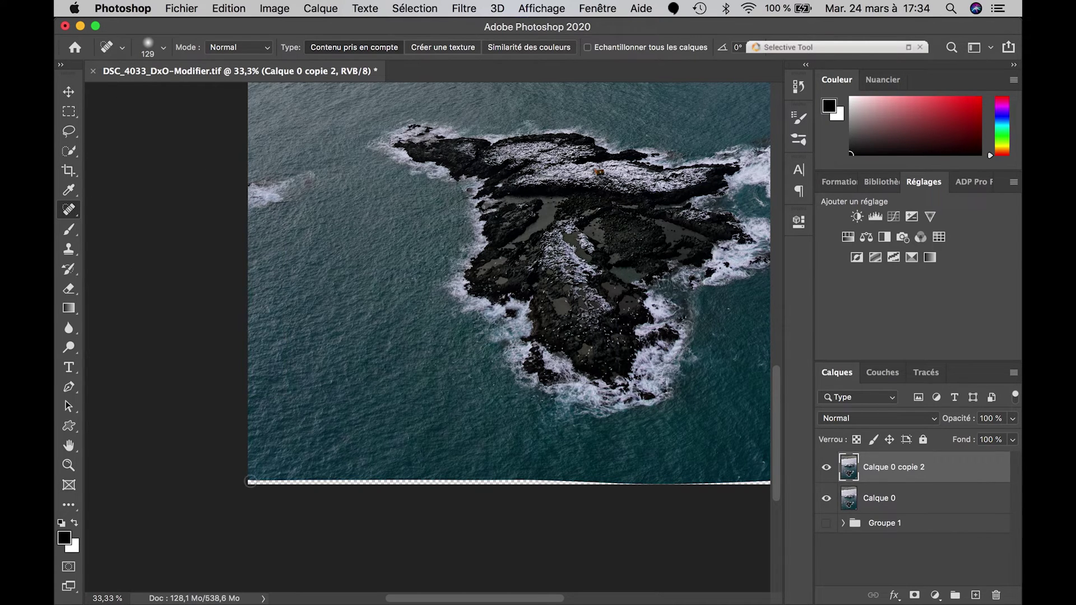
pyautogui.click(150, 48)
pyautogui.moveTo(162, 89); pyautogui.dragTo(146, 88)
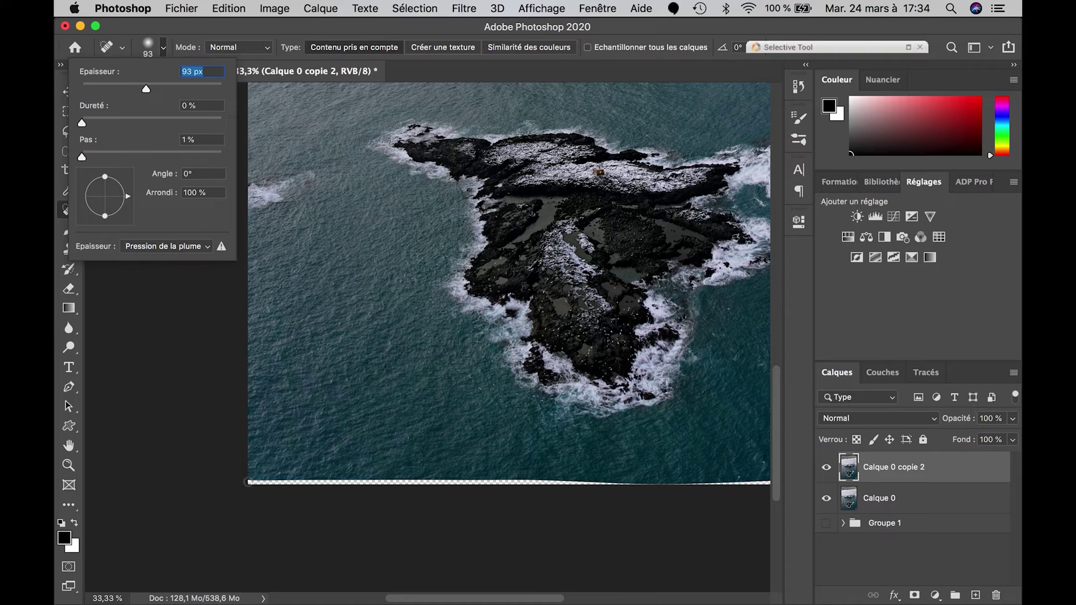
pyautogui.moveTo(149, 92); pyautogui.dragTo(159, 91)
pyautogui.moveTo(158, 89); pyautogui.dragTo(170, 91)
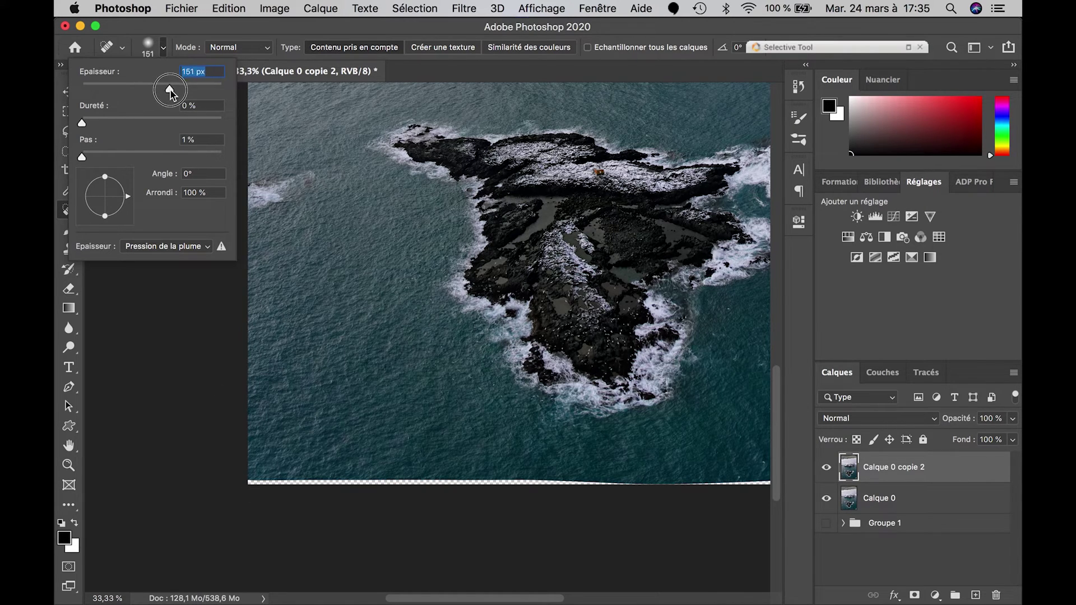
pyautogui.click(270, 48)
pyautogui.click(247, 47)
pyautogui.click(248, 47)
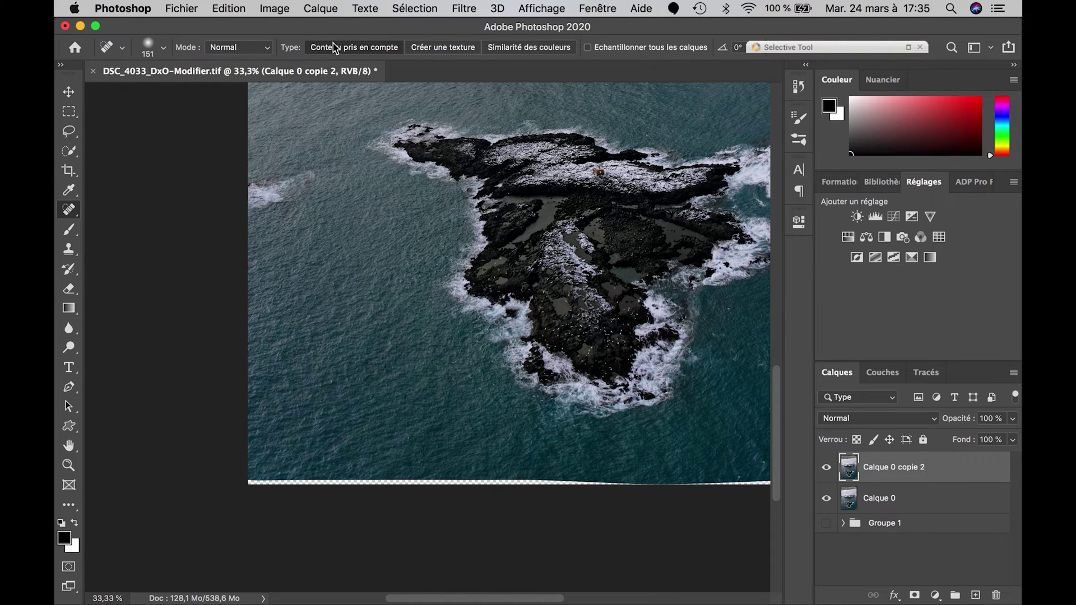
# - Heal the transparent strip along the photo's entire lower edge with content-aware Spot Healing Brush strokes, from the left corner to the right corner
pyautogui.click(250, 481)
pyautogui.click(249, 483)
pyautogui.moveTo(249, 482); pyautogui.dragTo(305, 482)
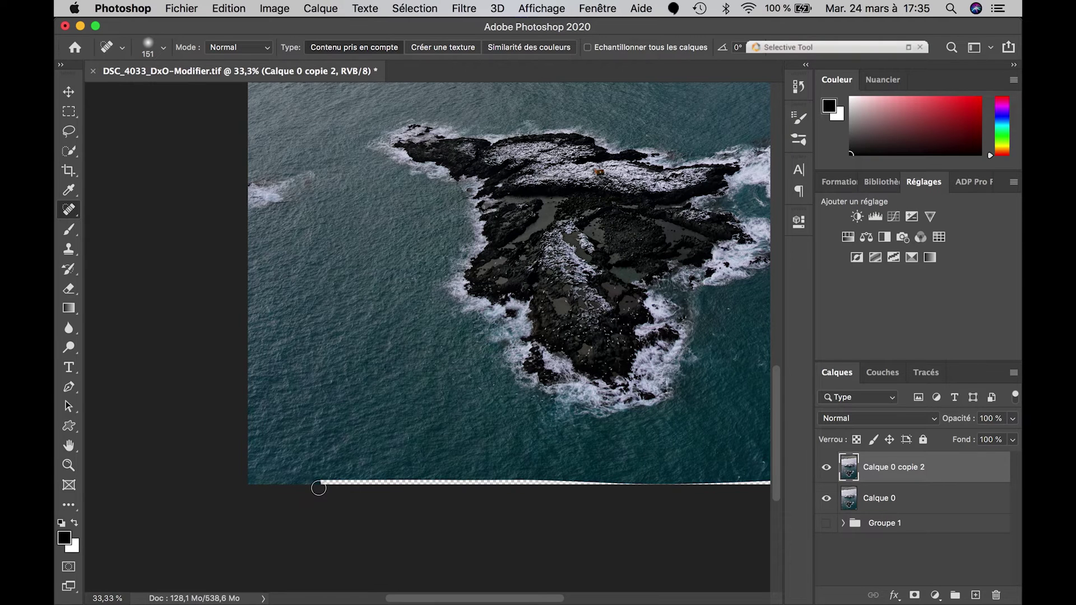
pyautogui.hscroll(5, 318, 488)
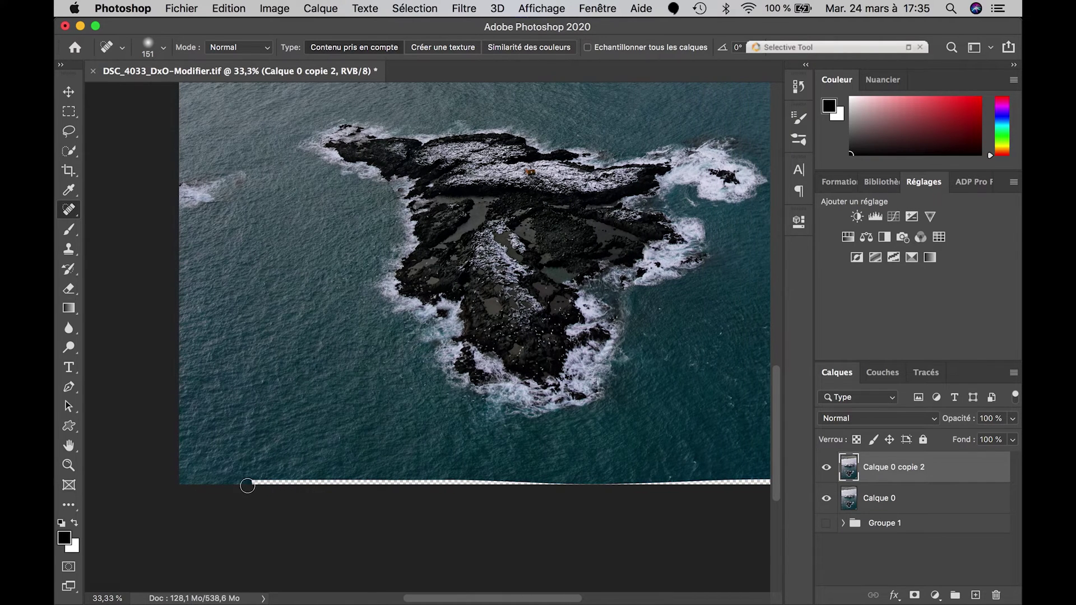
pyautogui.click(250, 483)
pyautogui.keyDown('shift'); pyautogui.click(575, 489); pyautogui.keyUp('shift')
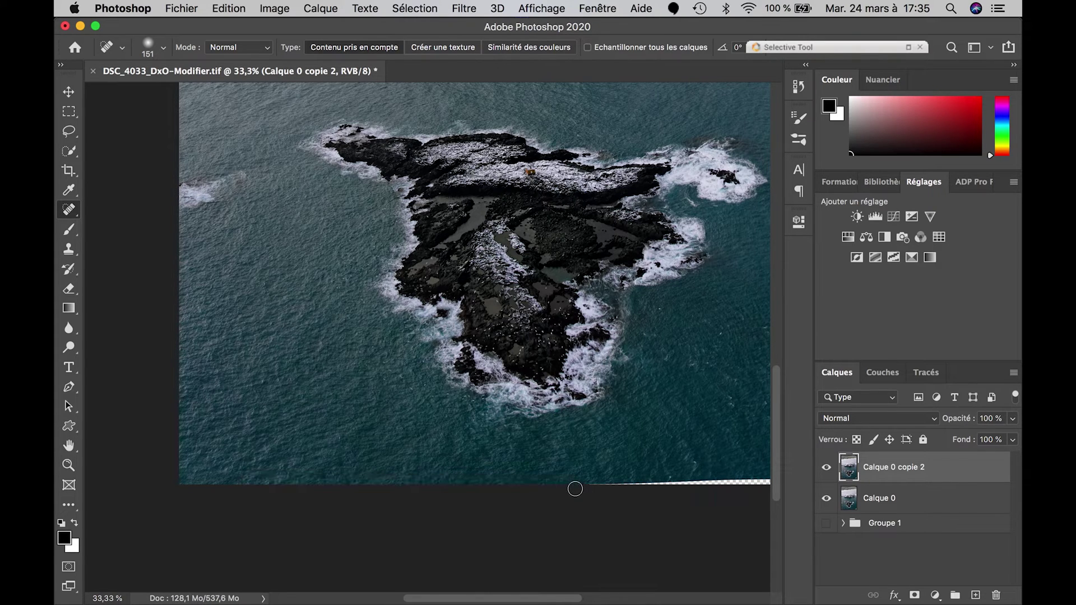
pyautogui.hscroll(6, 574, 489)
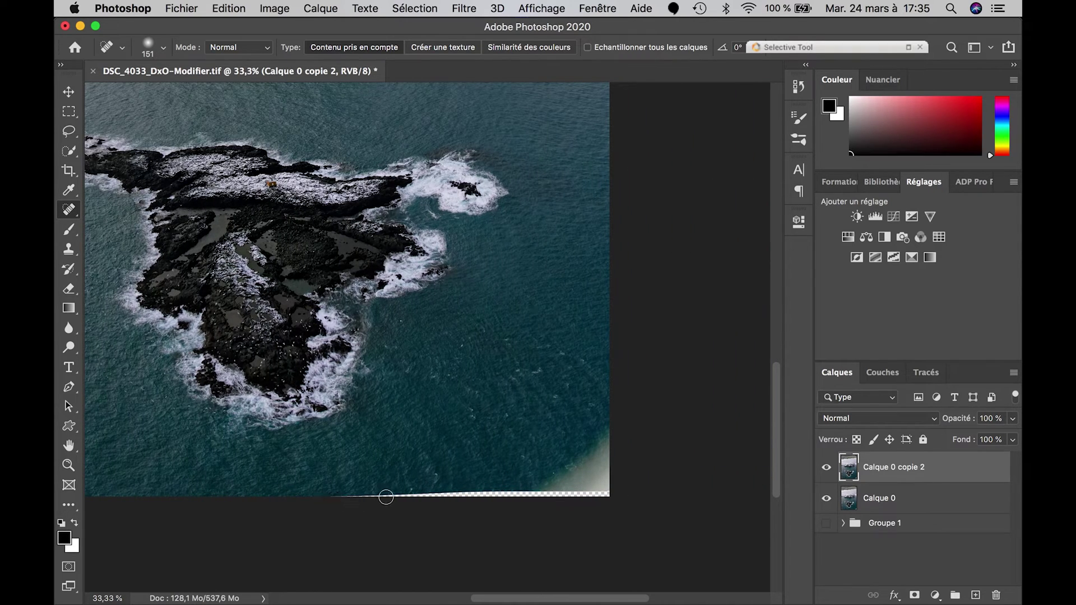
pyautogui.keyDown('shift'); pyautogui.click(608, 495); pyautogui.keyUp('shift')
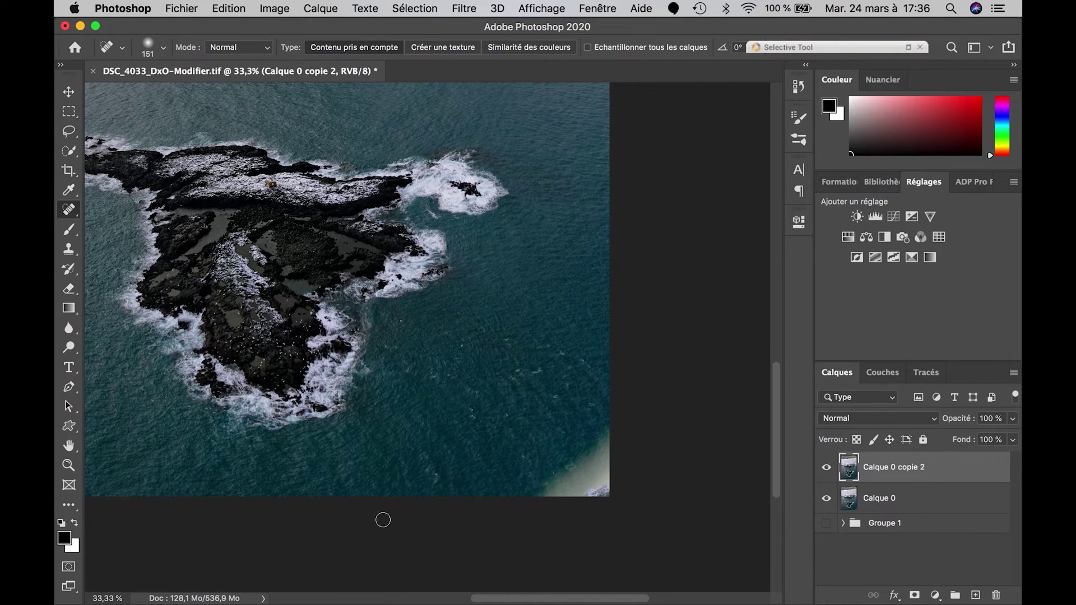
# - Inspect the healed lower edge from one corner to the other, and the left side of the photo above it
pyautogui.hscroll(-10, 383, 520)
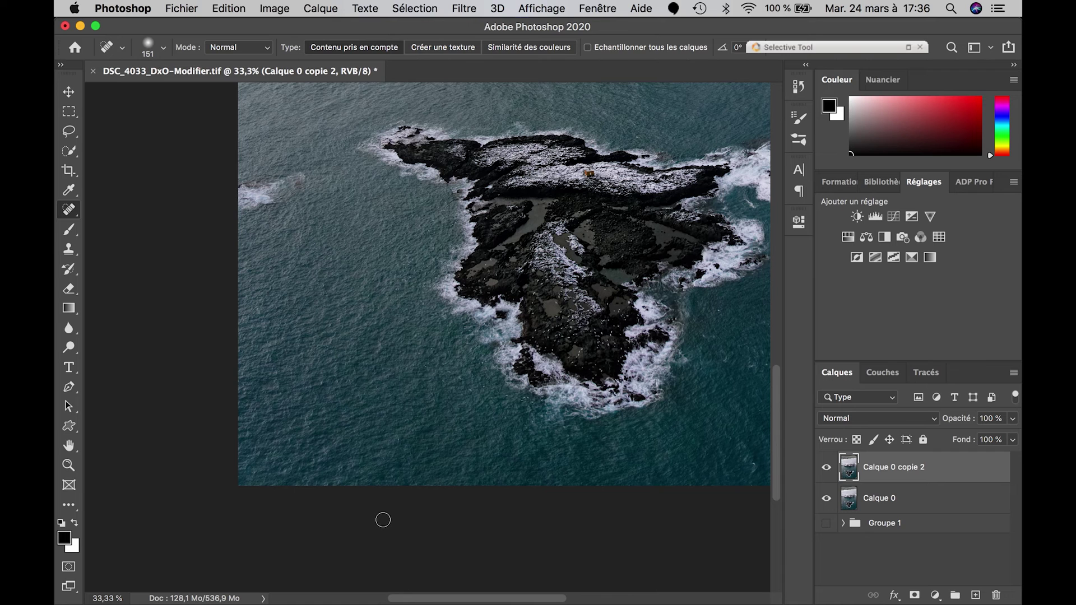
pyautogui.hscroll(2, 382, 520)
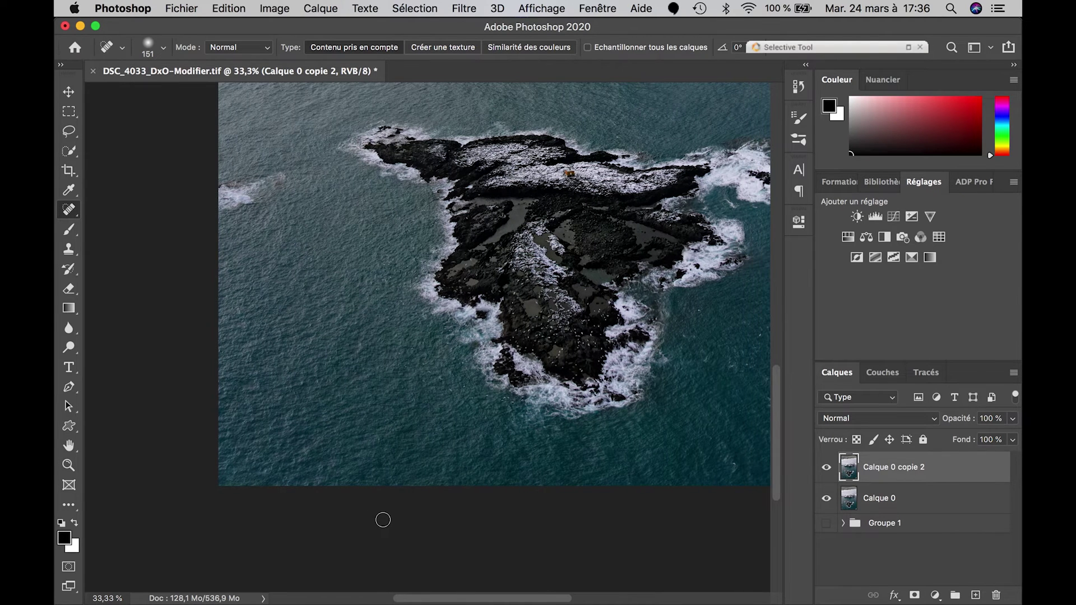
pyautogui.hscroll(4, 383, 520)
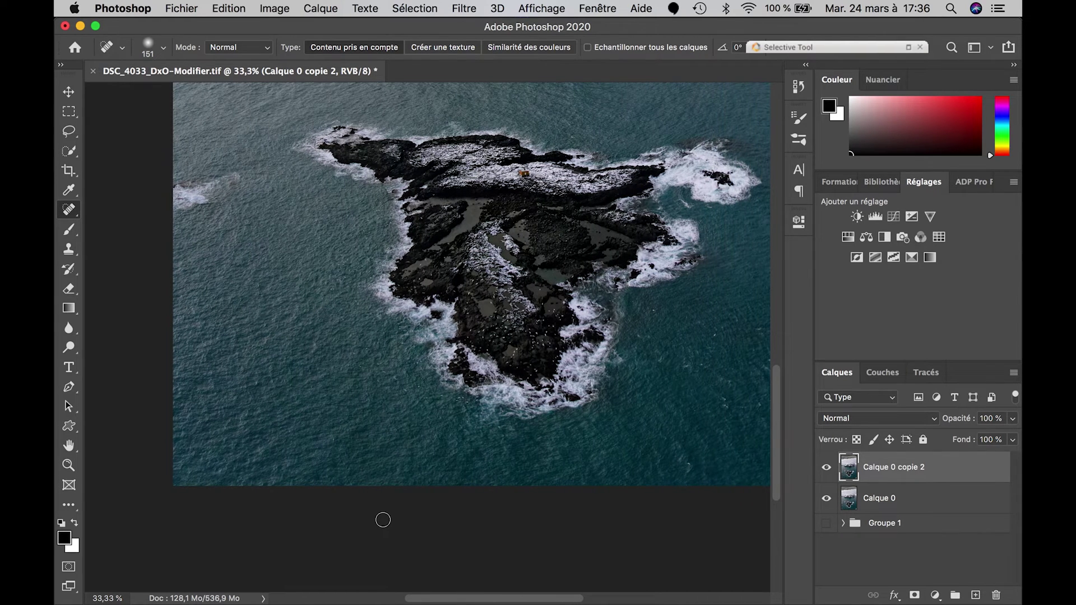
pyautogui.hscroll(20, 383, 520)
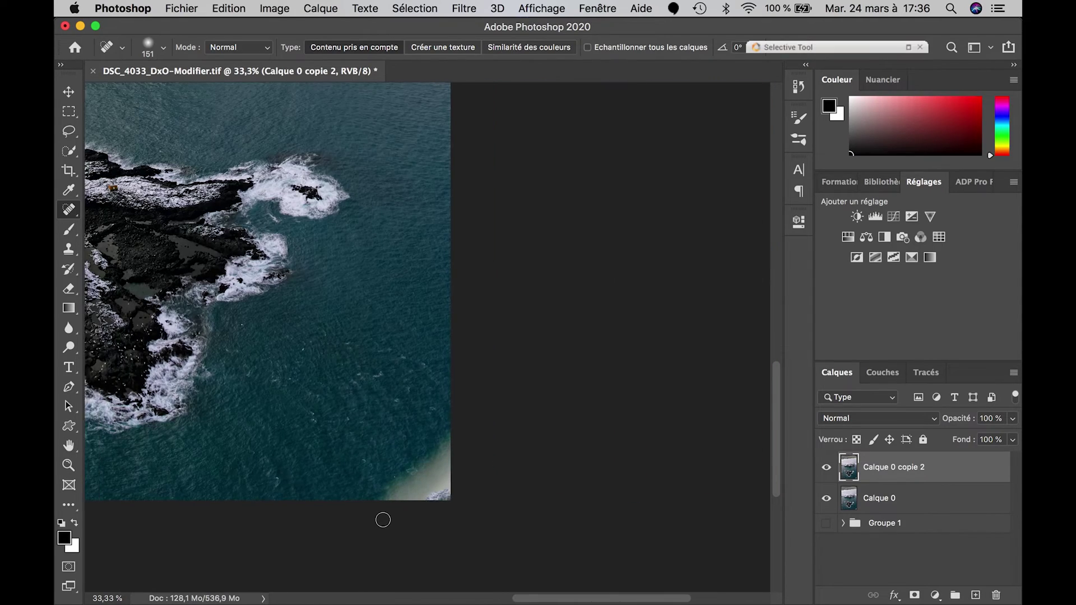
pyautogui.hscroll(-20, 383, 520)
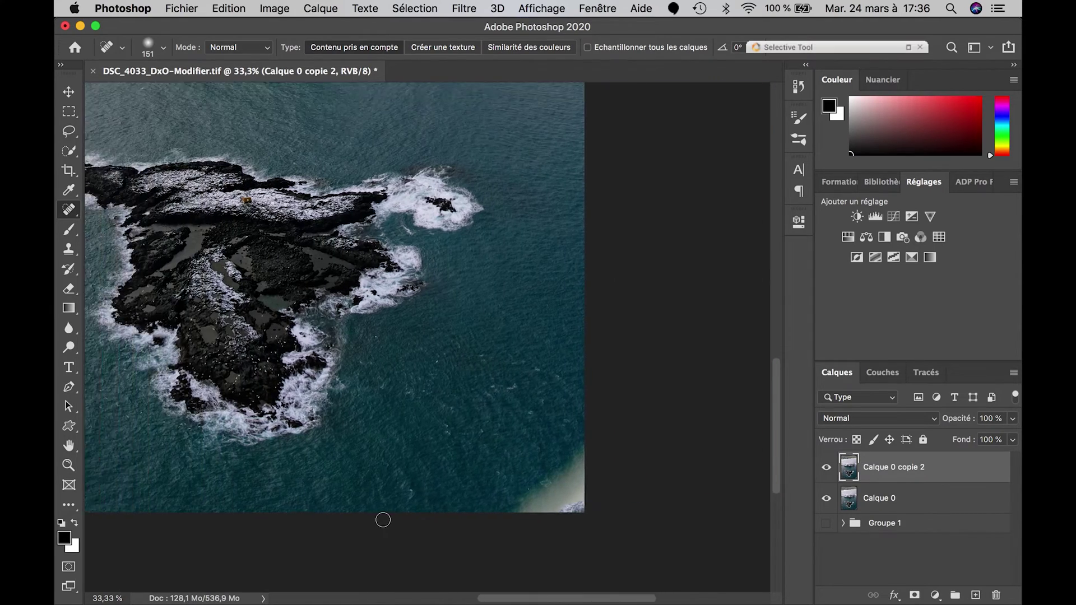
pyautogui.hscroll(-20, 392, 393)
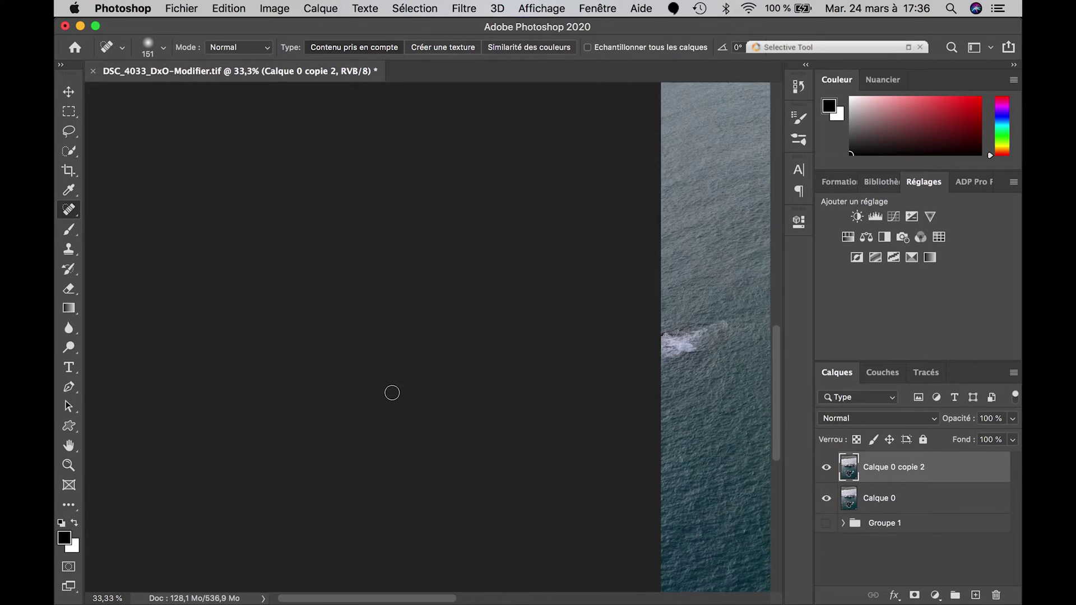
pyautogui.scroll(15, 392, 393)
pyautogui.scroll(-5, 517, 486)
pyautogui.hscroll(3, 517, 486)
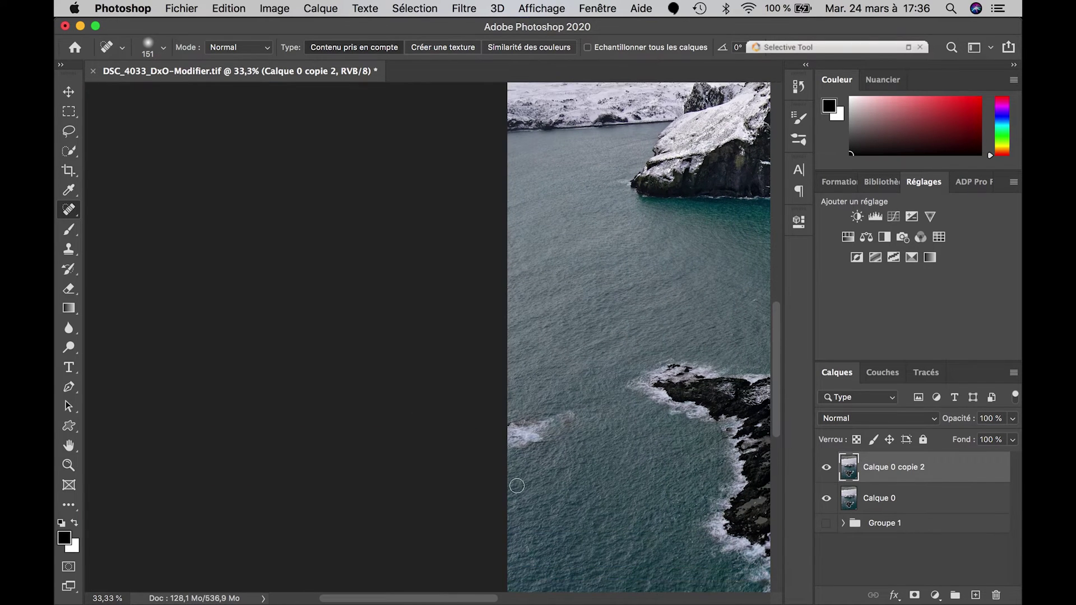
# - Remove the white foam patch at the photo's left edge with the Spot Healing Brush at a size of 190 px
pyautogui.hscroll(2, 517, 486)
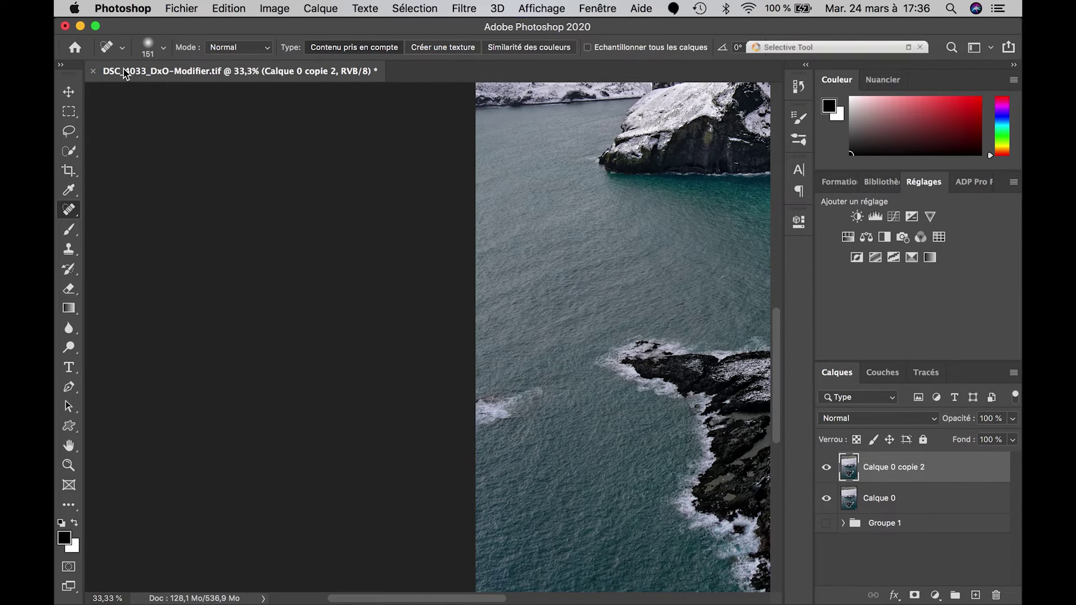
pyautogui.click(118, 48)
pyautogui.click(148, 45)
pyautogui.moveTo(170, 89); pyautogui.dragTo(184, 88)
pyautogui.press('super+plus')
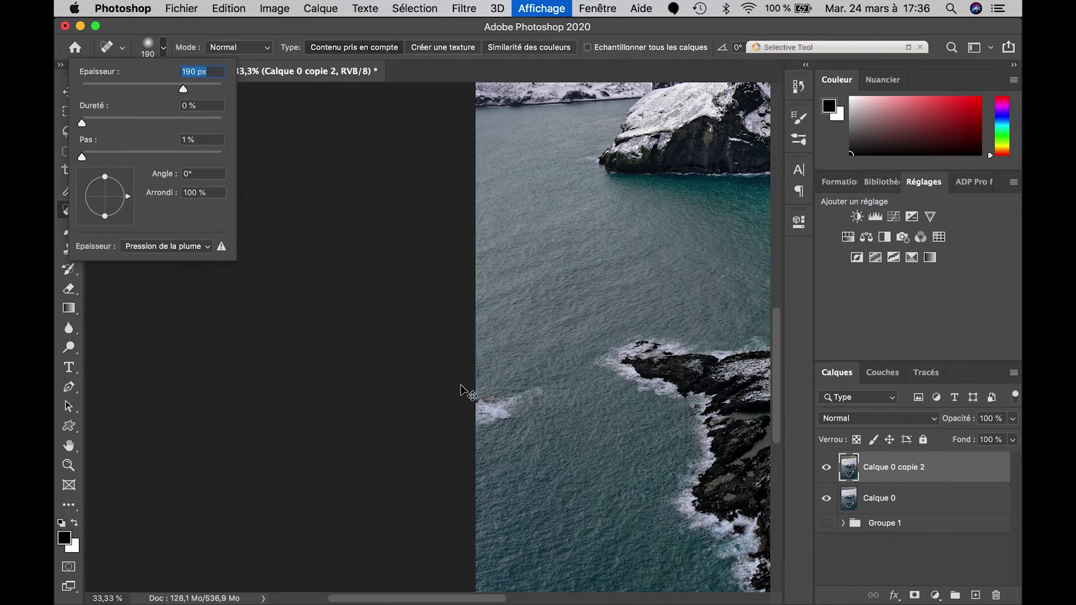
pyautogui.scroll(-5, 460, 386)
pyautogui.hscroll(3, 461, 385)
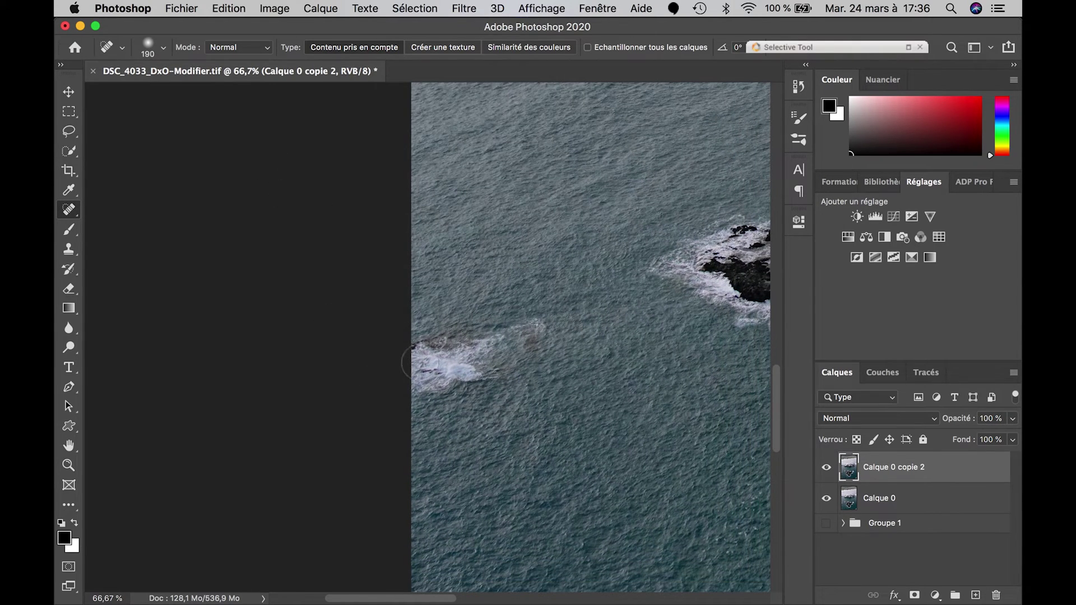
pyautogui.moveTo(410, 346)
pyautogui.mouseDown()
pyautogui.moveTo(530, 325)
pyautogui.moveTo(472, 365)
pyautogui.moveTo(406, 385)
pyautogui.moveTo(404, 335)
pyautogui.moveTo(413, 369)
pyautogui.moveTo(508, 330)
pyautogui.moveTo(458, 358)
pyautogui.mouseUp()
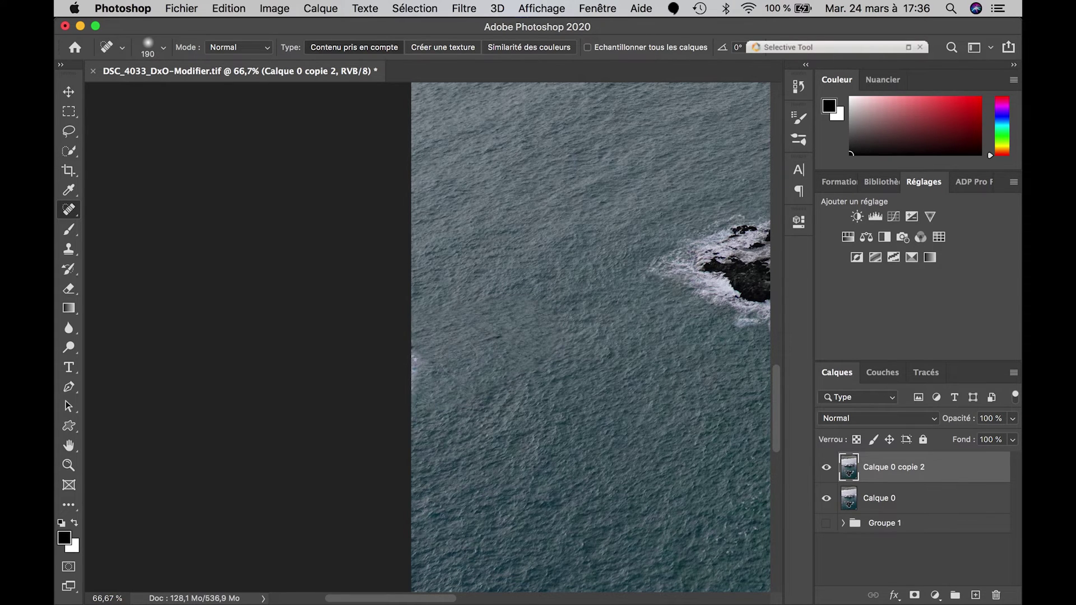
pyautogui.moveTo(407, 357); pyautogui.dragTo(406, 376)
pyautogui.moveTo(413, 358)
pyautogui.mouseDown()
pyautogui.moveTo(431, 332)
pyautogui.moveTo(425, 364)
pyautogui.mouseUp()
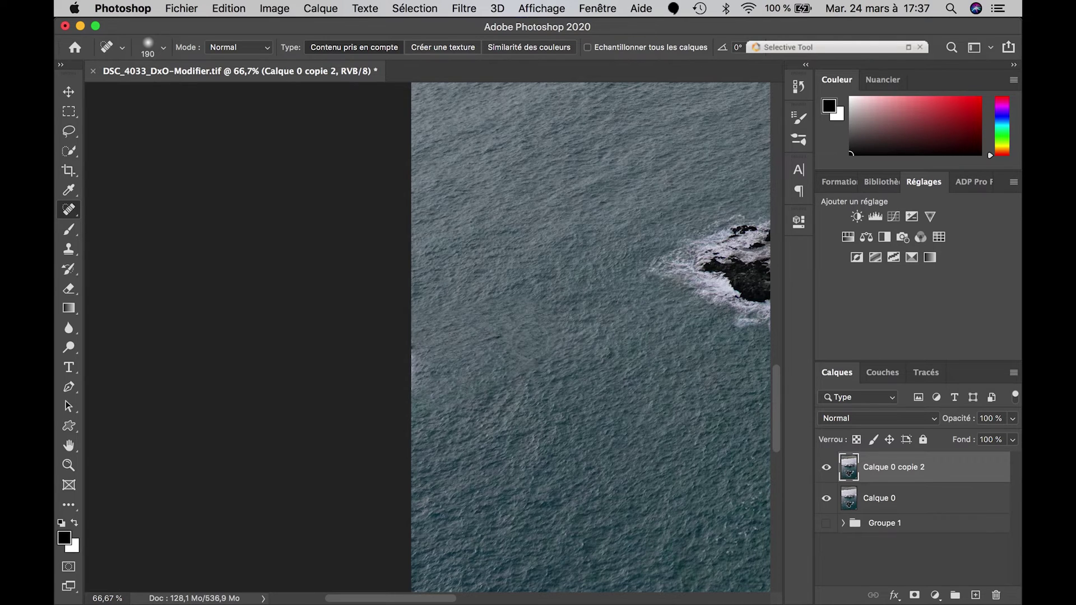
# - Clone clean water over the remaining foam trace at the photo's left edge with the Clone Stamp at 174 px
pyautogui.click(72, 253)
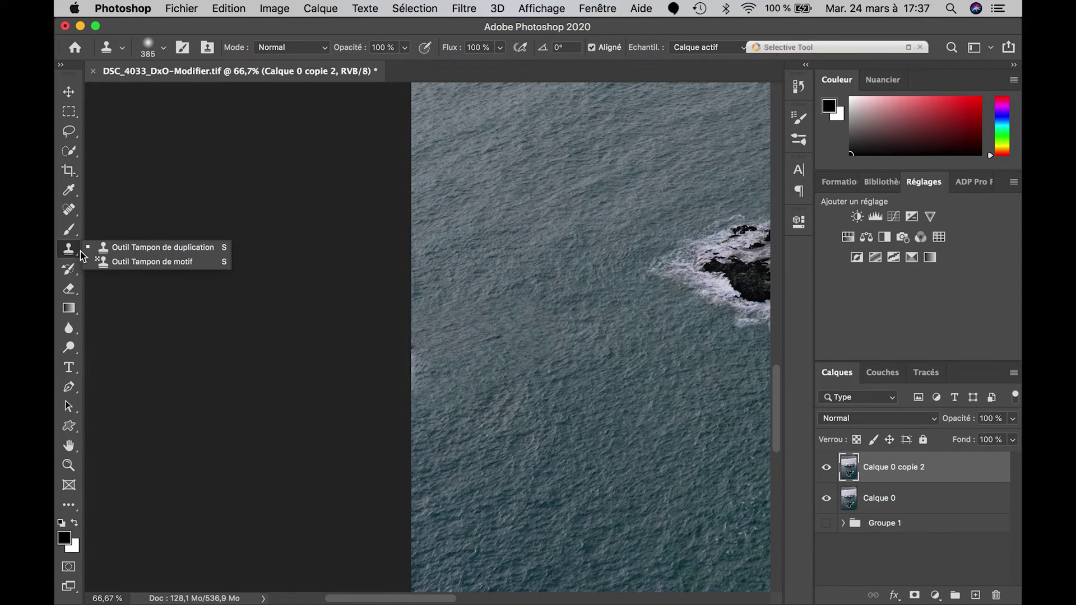
pyautogui.click(152, 56)
pyautogui.click(154, 55)
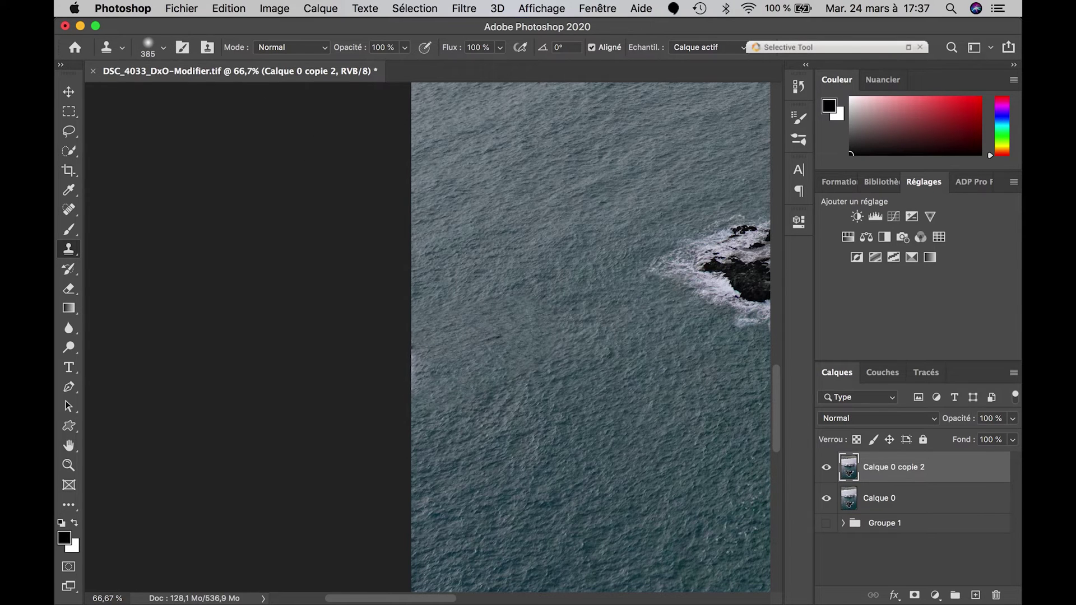
pyautogui.click(157, 49)
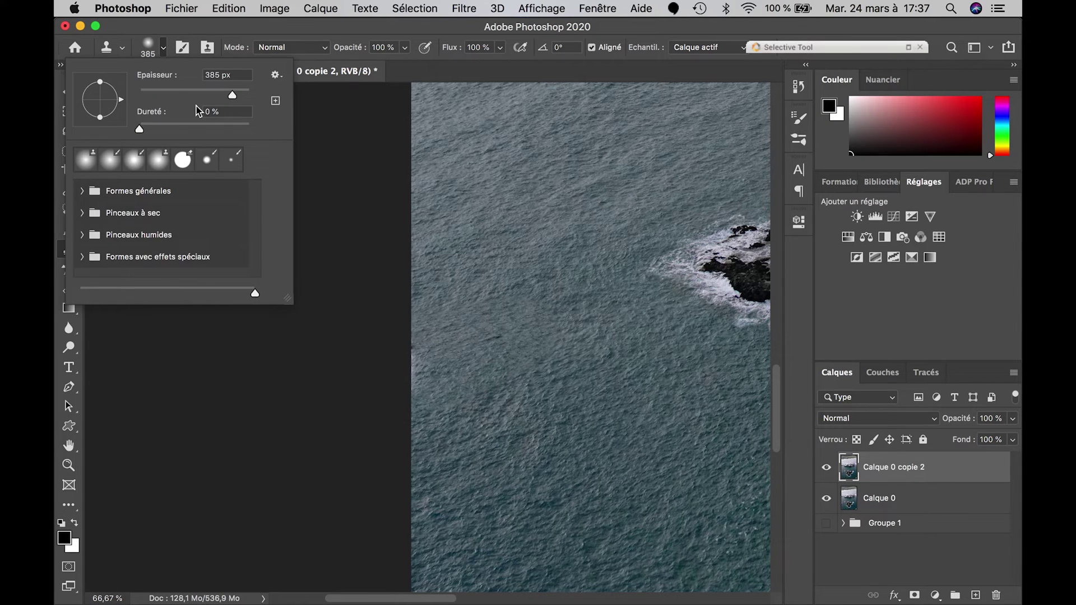
pyautogui.moveTo(235, 97); pyautogui.dragTo(200, 95)
pyautogui.click(217, 95)
pyautogui.click(363, 303)
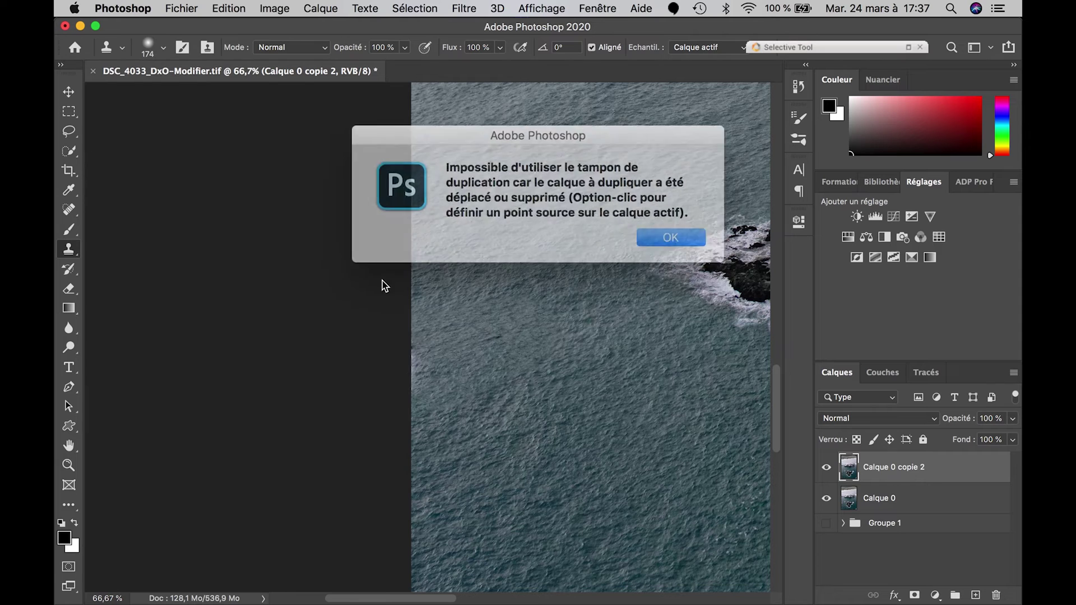
pyautogui.click(641, 237)
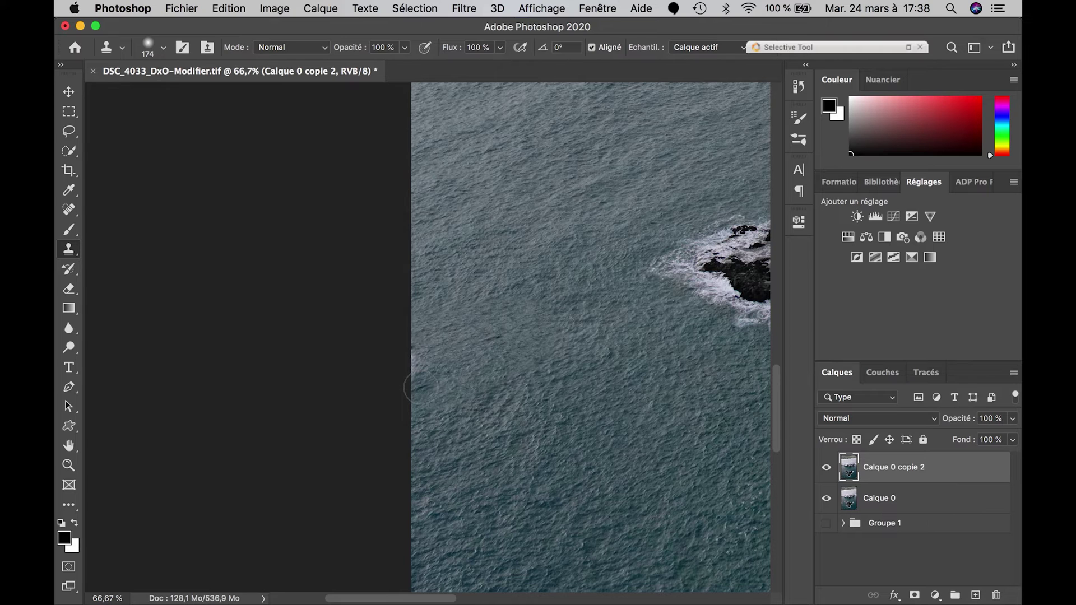
pyautogui.moveTo(421, 387)
pyautogui.mouseDown()
pyautogui.moveTo(415, 357)
pyautogui.moveTo(413, 379)
pyautogui.moveTo(410, 335)
pyautogui.moveTo(397, 409)
pyautogui.mouseUp()
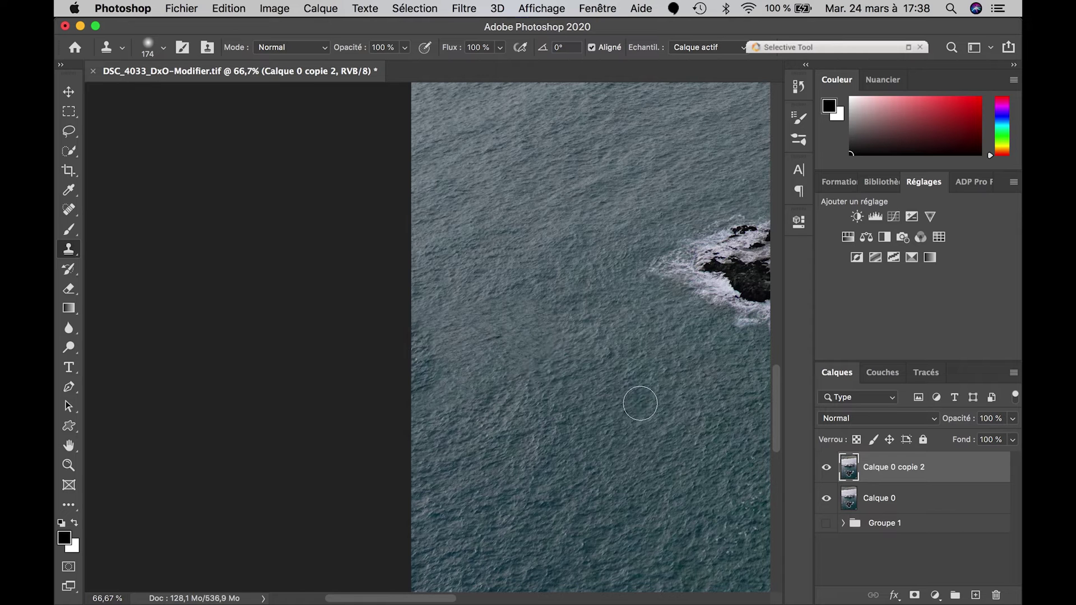
# - Stamp clean water over the small isolated rock in the sea above the island's left tip
pyautogui.scroll(-5, 650, 444)
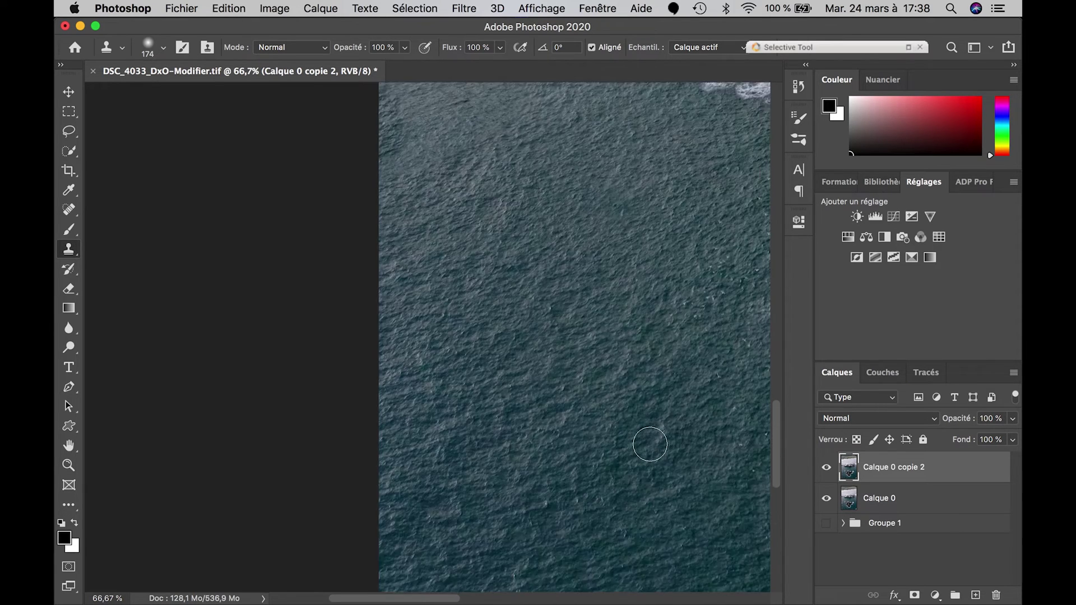
pyautogui.scroll(5, 543, 422)
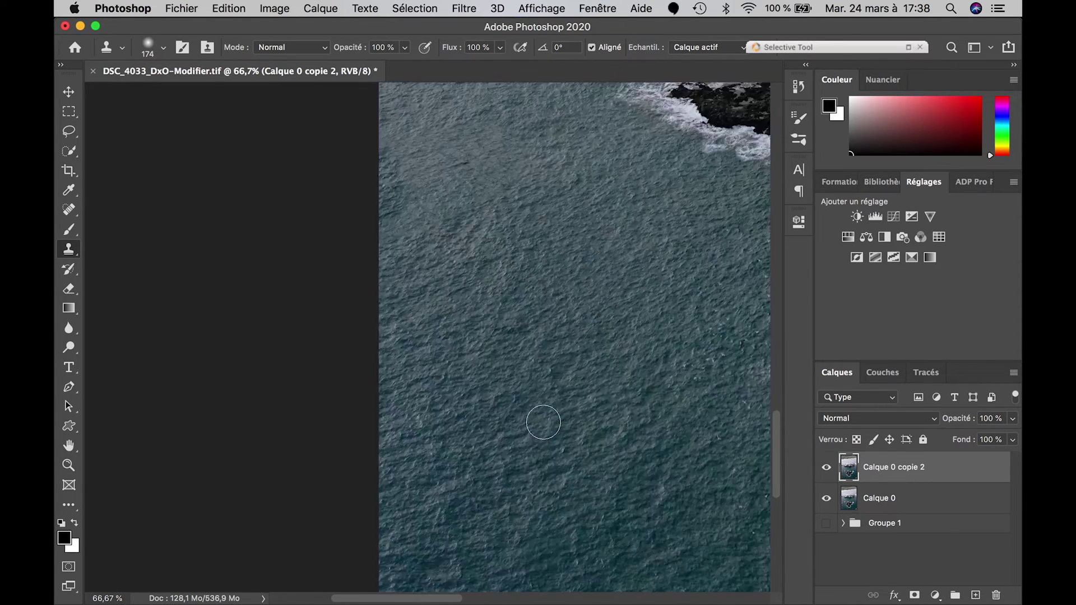
pyautogui.scroll(2, 543, 422)
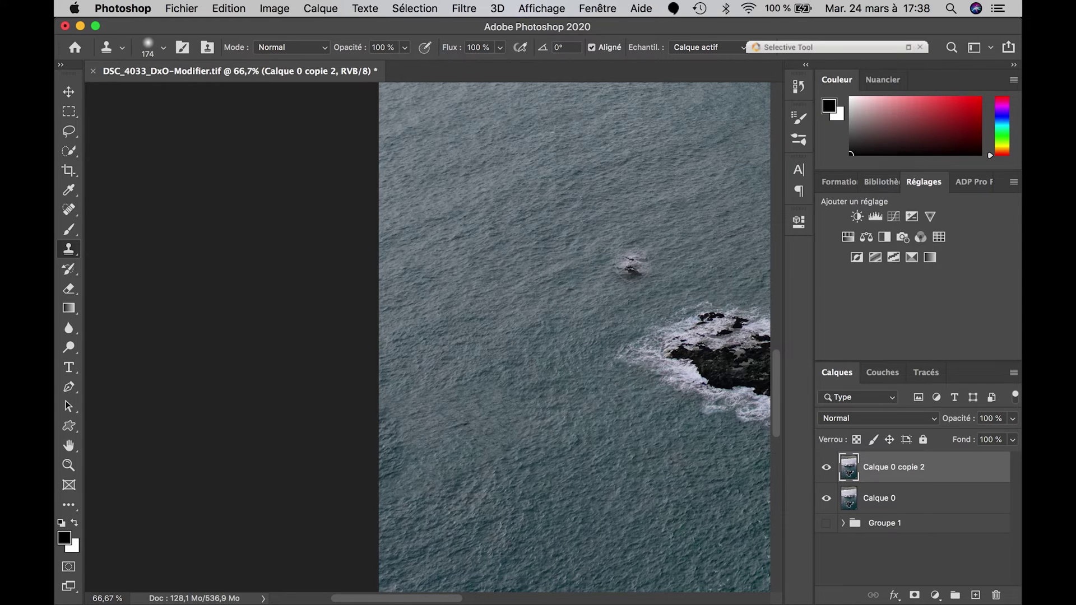
pyautogui.click(632, 265)
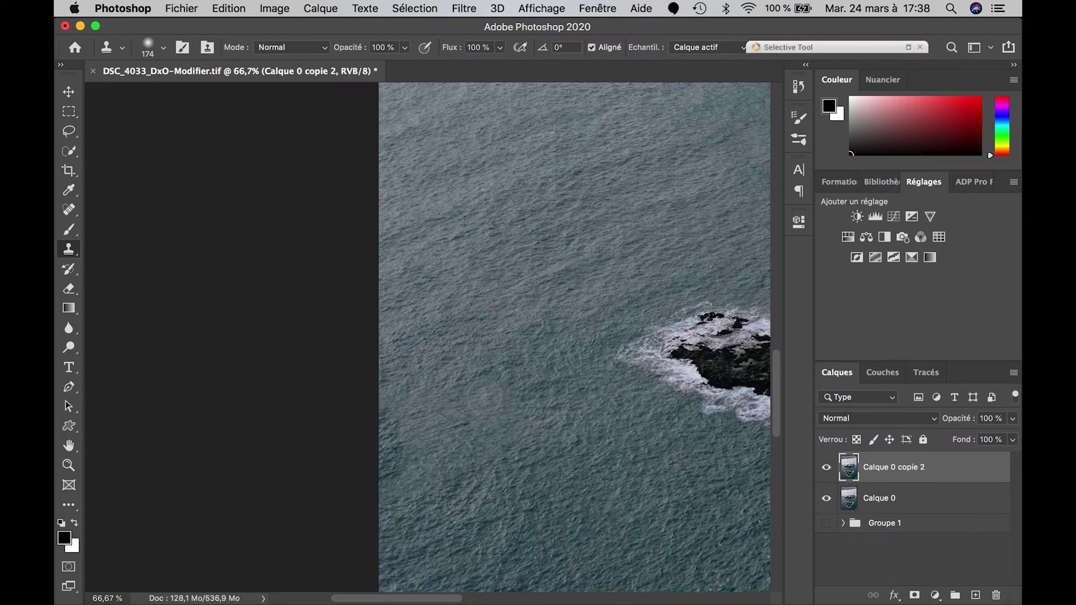
# - Clone lighter water over the retouched area near the photo's left edge to even out the dark patches
pyautogui.moveTo(476, 402)
pyautogui.mouseDown()
pyautogui.moveTo(427, 439)
pyautogui.moveTo(511, 437)
pyautogui.moveTo(471, 432)
pyautogui.moveTo(476, 451)
pyautogui.mouseUp()
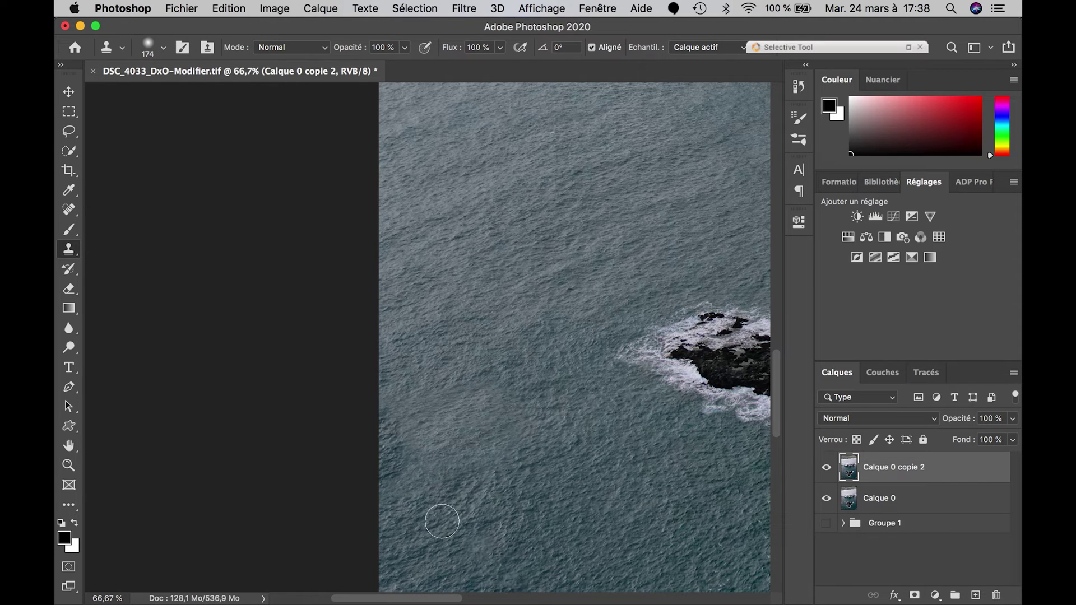
pyautogui.moveTo(384, 452); pyautogui.dragTo(367, 478)
pyautogui.moveTo(393, 418); pyautogui.dragTo(369, 414)
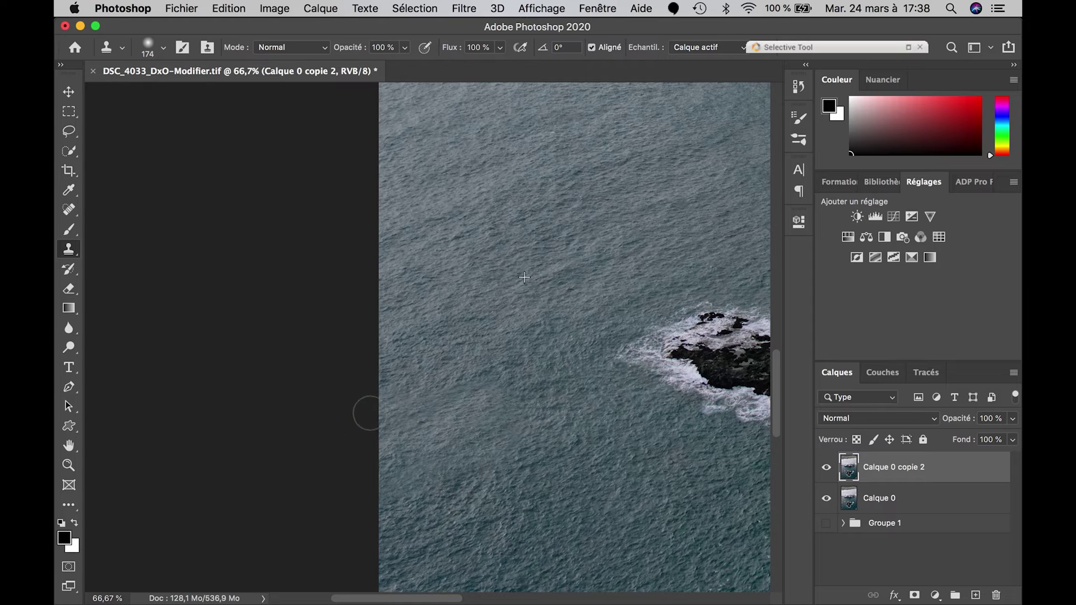
# - Set the Clone Stamp brush's hardness to 100%
pyautogui.scroll(-2, 569, 337)
pyautogui.scroll(-2, 569, 337)
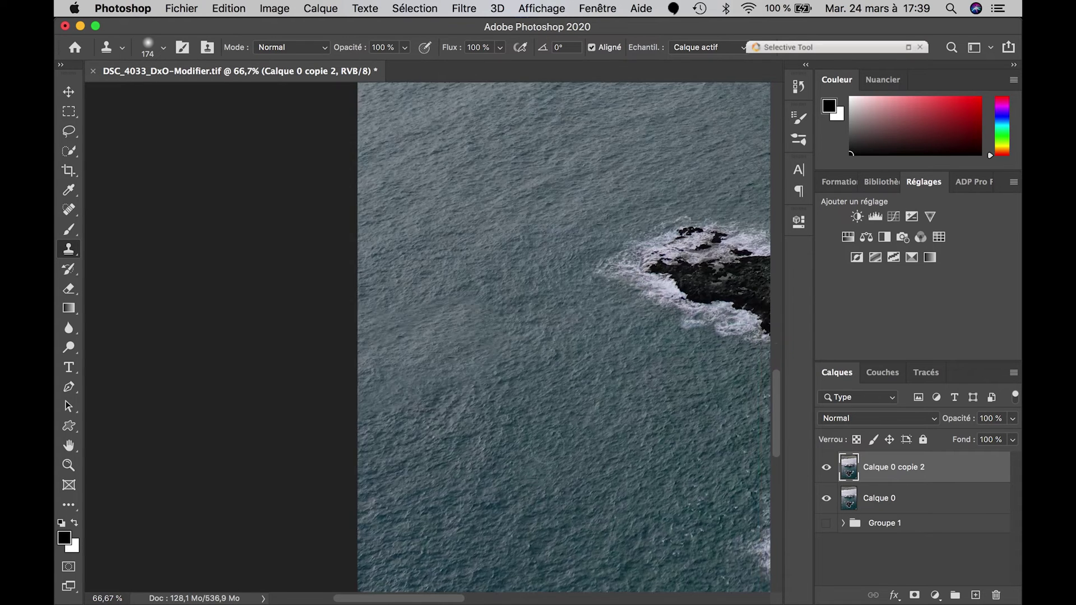
pyautogui.scroll(1, 547, 447)
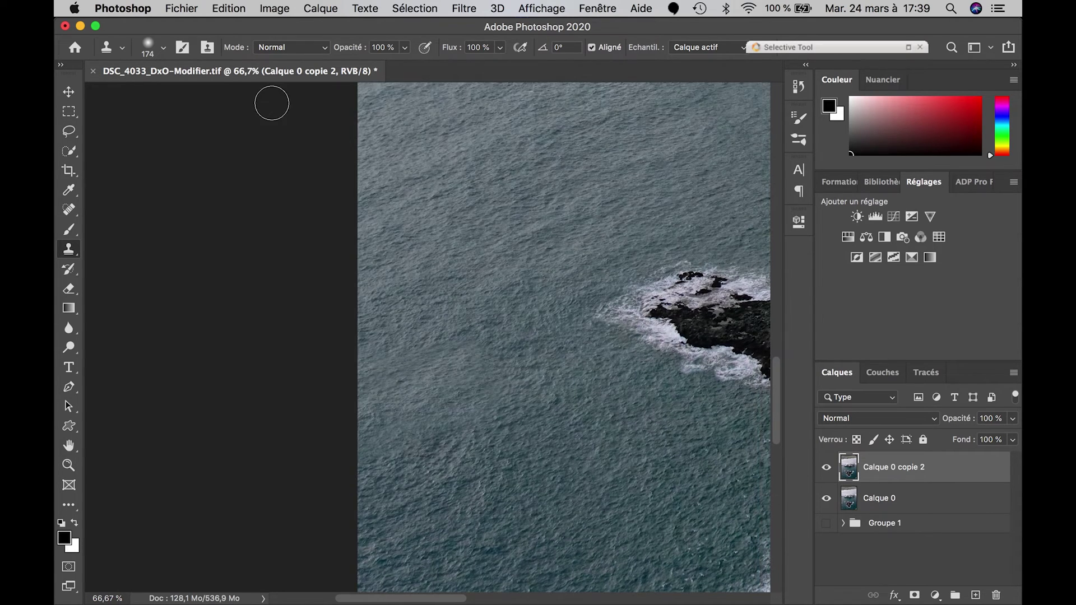
pyautogui.click(159, 49)
pyautogui.moveTo(141, 131); pyautogui.dragTo(260, 136)
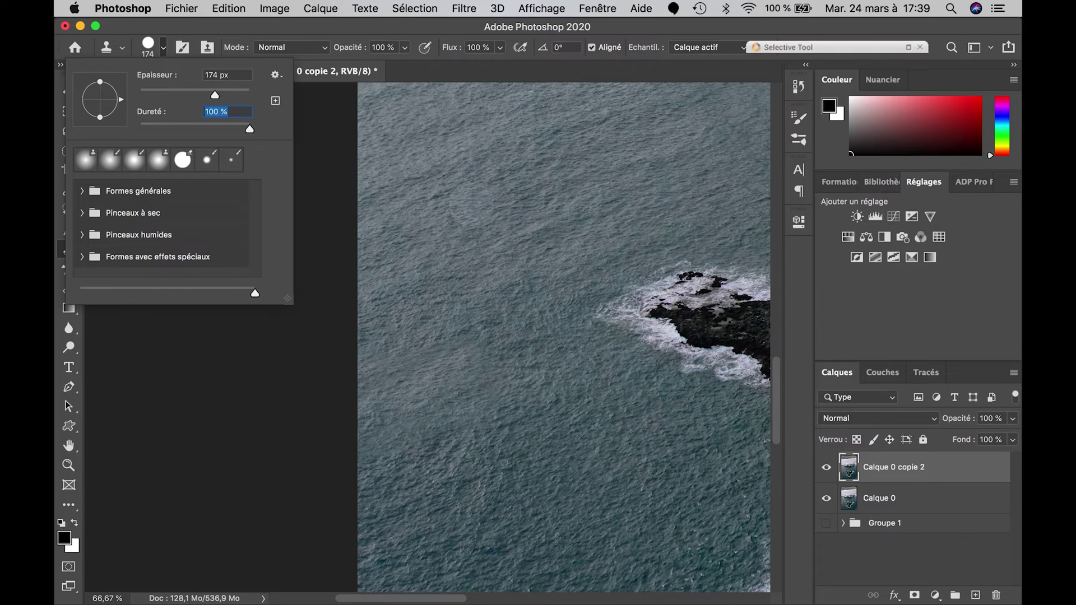
# - Try cloning sampled water over the sea left of the island with the hard-edged brush, and undo the strokes
pyautogui.keyDown('alt'); pyautogui.click(472, 204); pyautogui.keyUp('alt')
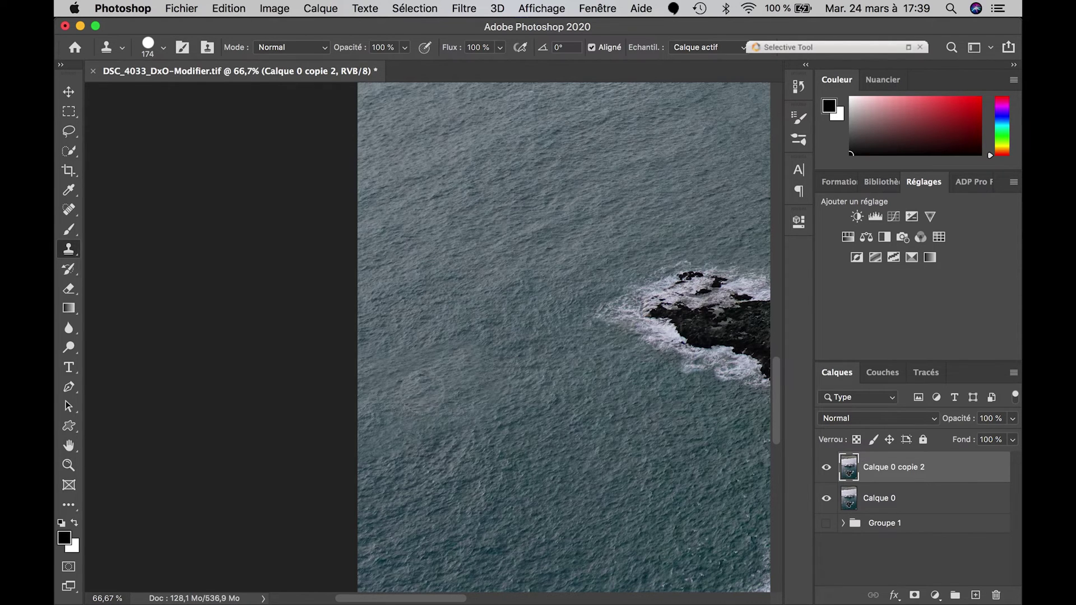
pyautogui.moveTo(448, 451)
pyautogui.mouseDown()
pyautogui.moveTo(486, 424)
pyautogui.moveTo(472, 365)
pyautogui.moveTo(388, 376)
pyautogui.moveTo(403, 471)
pyautogui.moveTo(435, 482)
pyautogui.moveTo(478, 441)
pyautogui.moveTo(508, 476)
pyautogui.moveTo(460, 556)
pyautogui.moveTo(512, 441)
pyautogui.moveTo(516, 407)
pyautogui.moveTo(445, 351)
pyautogui.moveTo(423, 295)
pyautogui.moveTo(474, 317)
pyautogui.moveTo(482, 374)
pyautogui.moveTo(411, 261)
pyautogui.moveTo(332, 384)
pyautogui.mouseUp()
pyautogui.moveTo(569, 479); pyautogui.dragTo(595, 475)
pyautogui.press('super+z')
pyautogui.press('super+z')
pyautogui.press('super+z')
pyautogui.press('super+z')
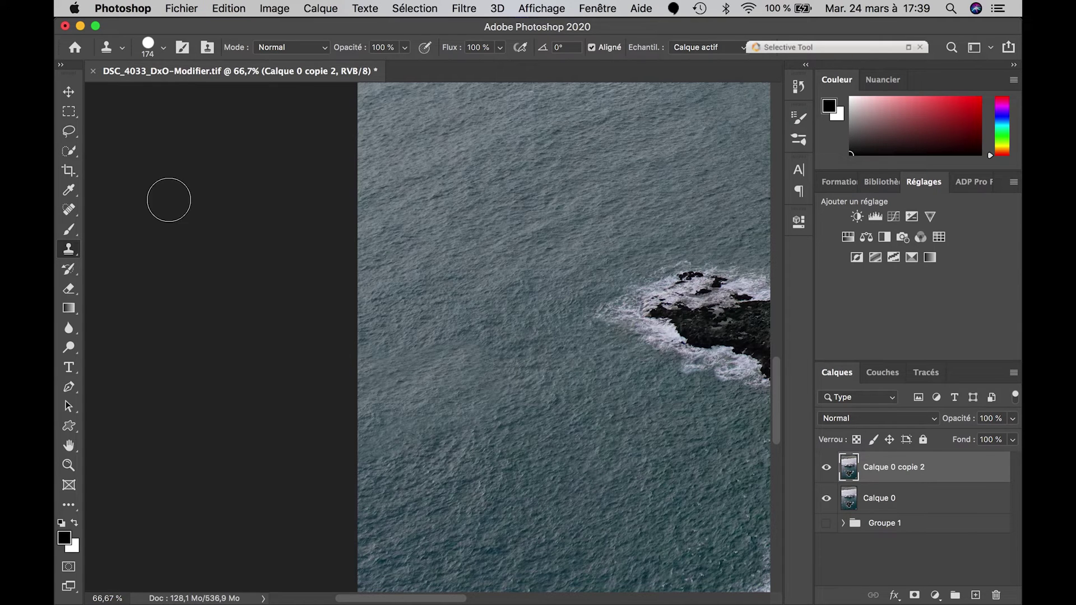
# - Switch to the Move tool and examine the whole lower part of the photo, including its lower-left corner up close
pyautogui.click(69, 91)
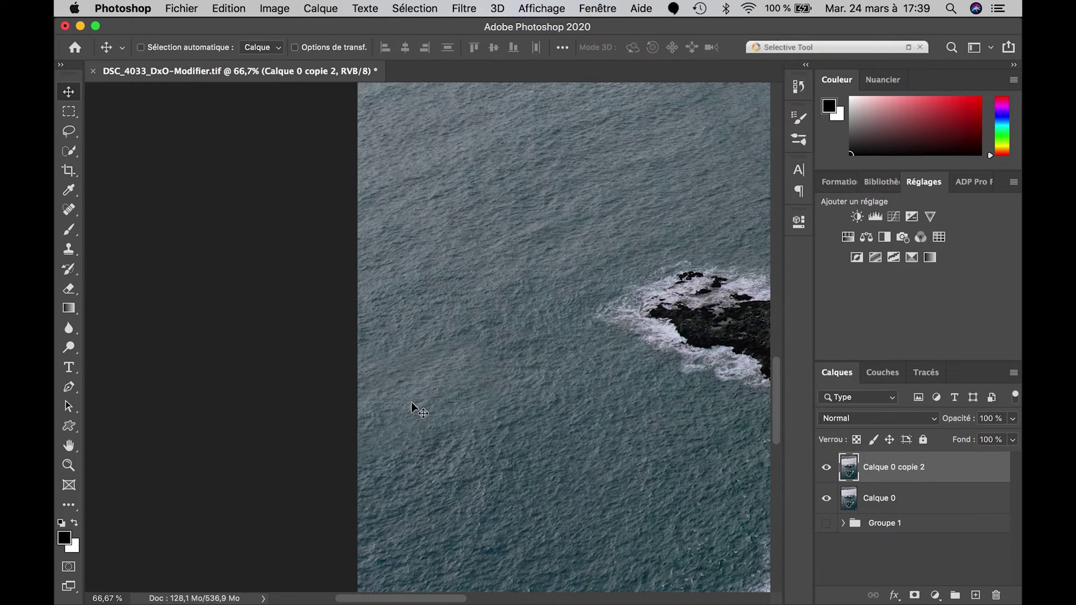
pyautogui.press('super+minus')
pyautogui.press('super+minus')
pyautogui.press('super+minus')
pyautogui.press('super+minus')
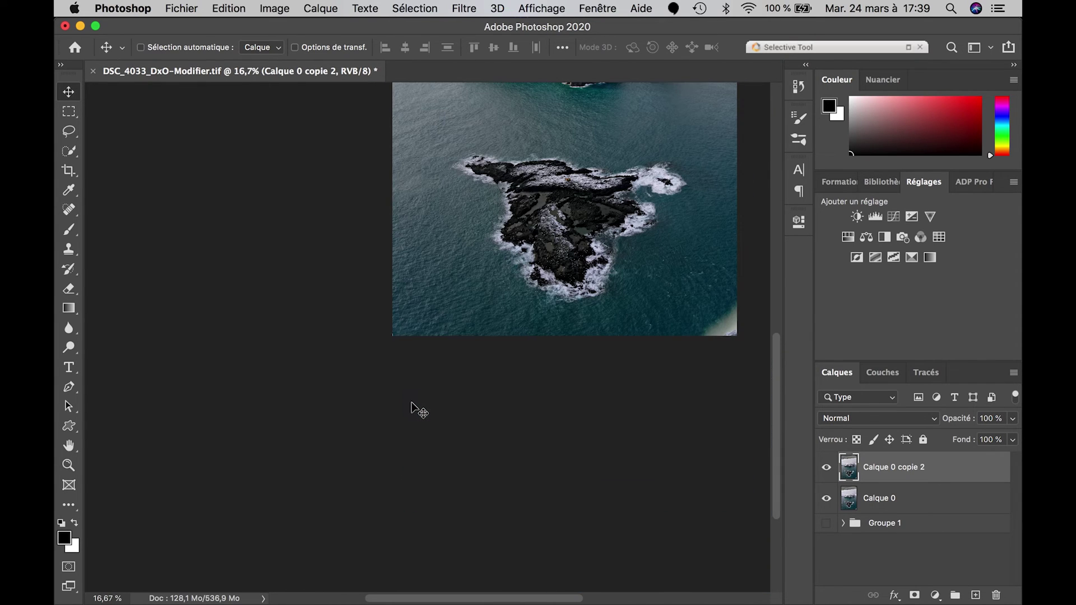
pyautogui.scroll(1, 411, 408)
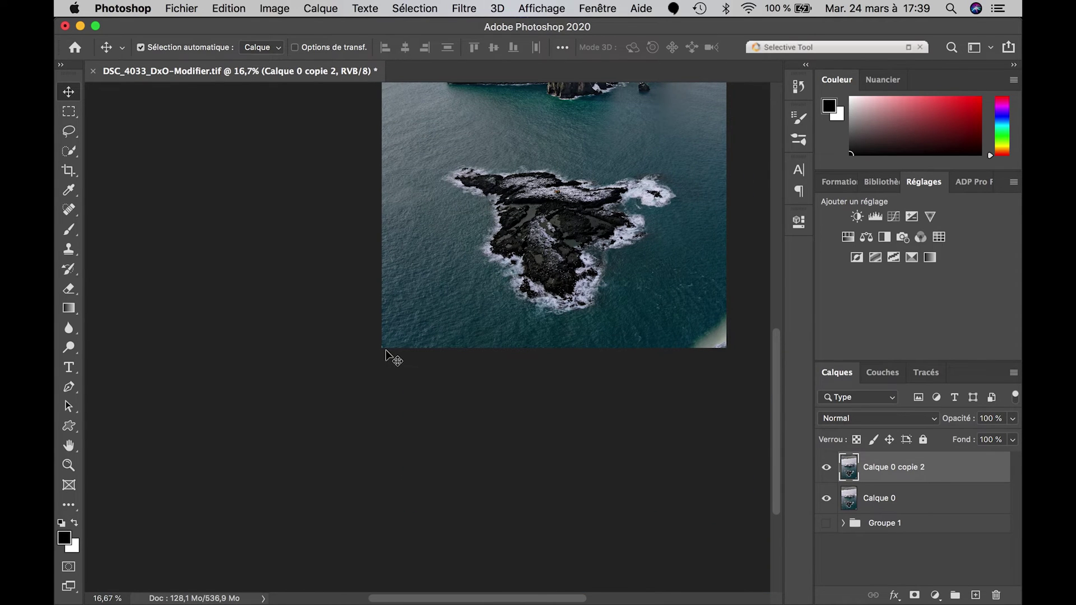
pyautogui.press('super+plus')
pyautogui.press('super+plus')
pyautogui.press('super+plus')
pyautogui.press('super+plus')
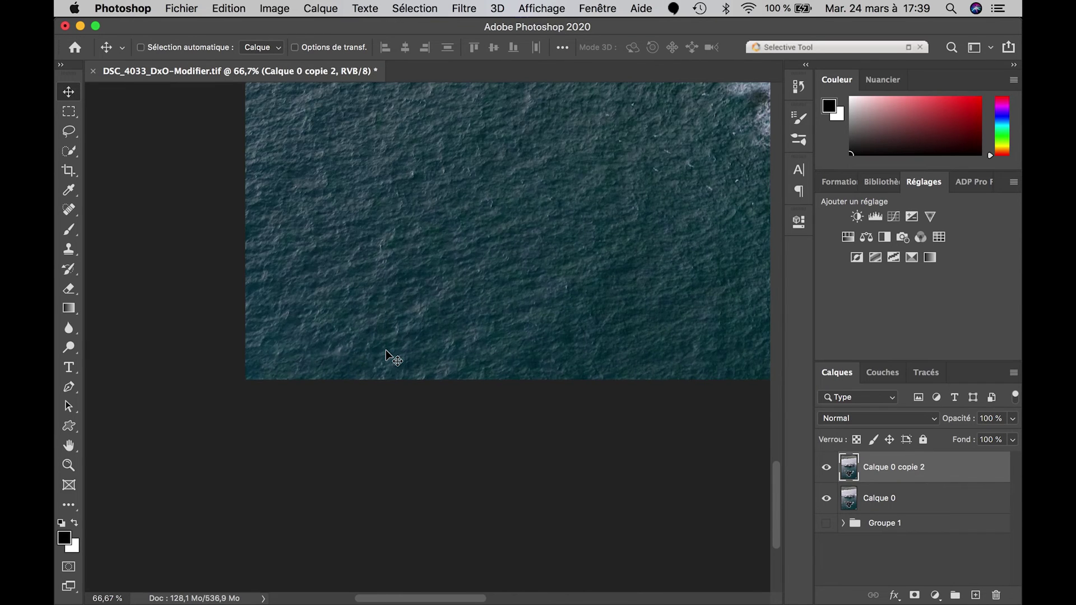
pyautogui.hscroll(-3, 385, 350)
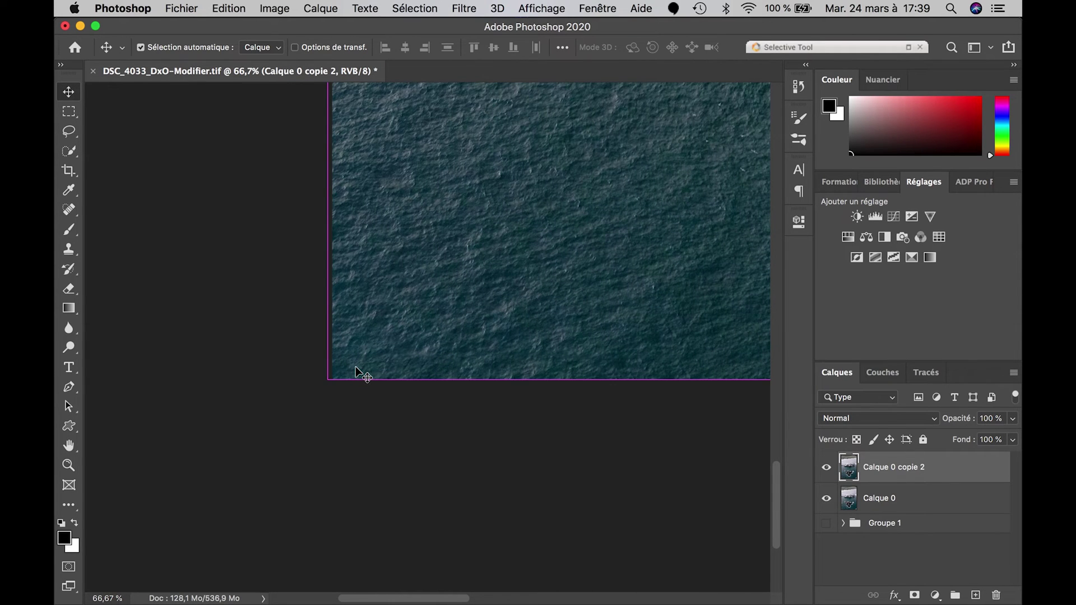
# - Examine the beach area in the photo's lower-right corner at 50% zoom
pyautogui.press('super+minus')
pyautogui.press('super+minus')
pyautogui.press('super+minus')
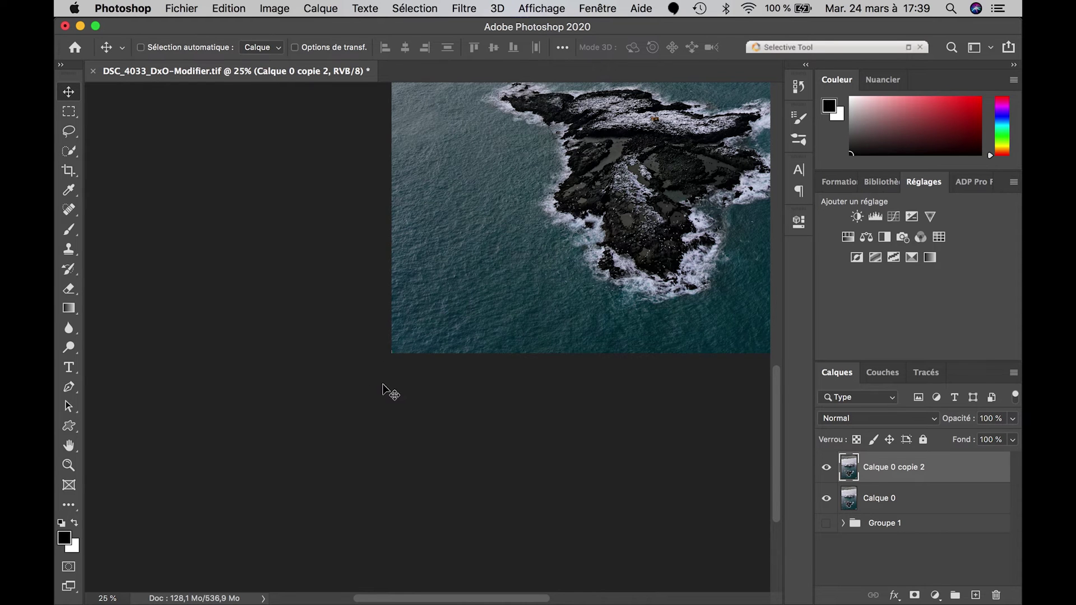
pyautogui.hscroll(5, 385, 389)
pyautogui.scroll(2, 384, 389)
pyautogui.hscroll(5, 385, 388)
pyautogui.scroll(-1, 385, 389)
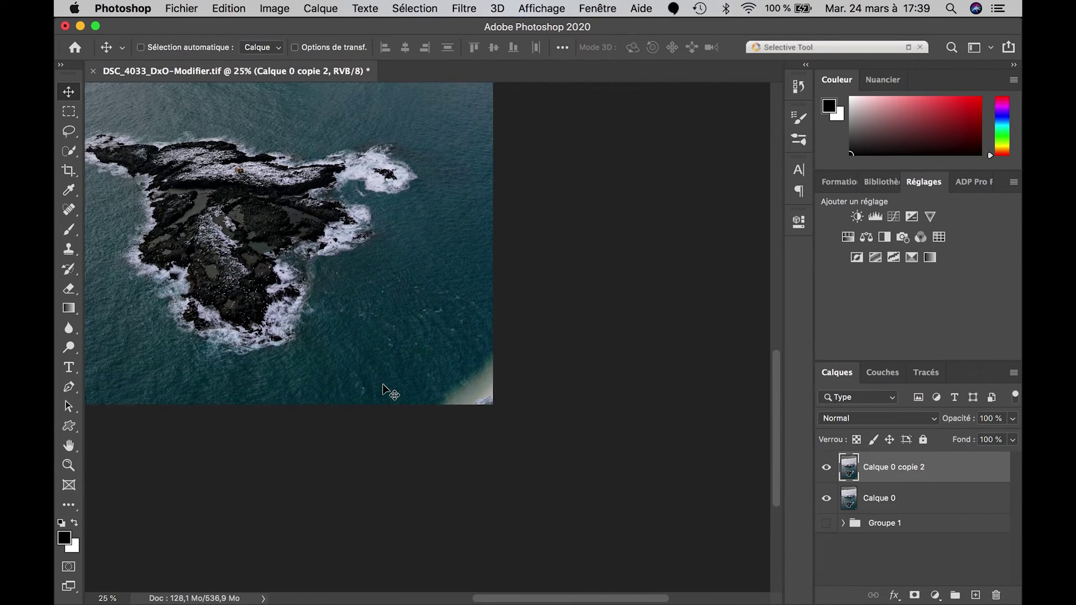
pyautogui.press('super+plus')
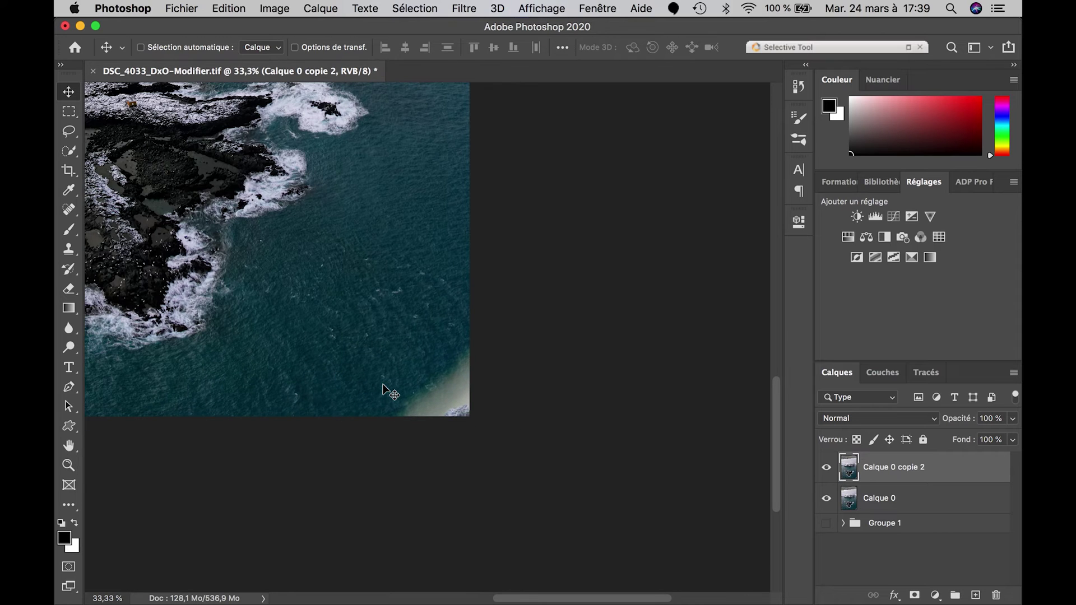
pyautogui.press('super+plus')
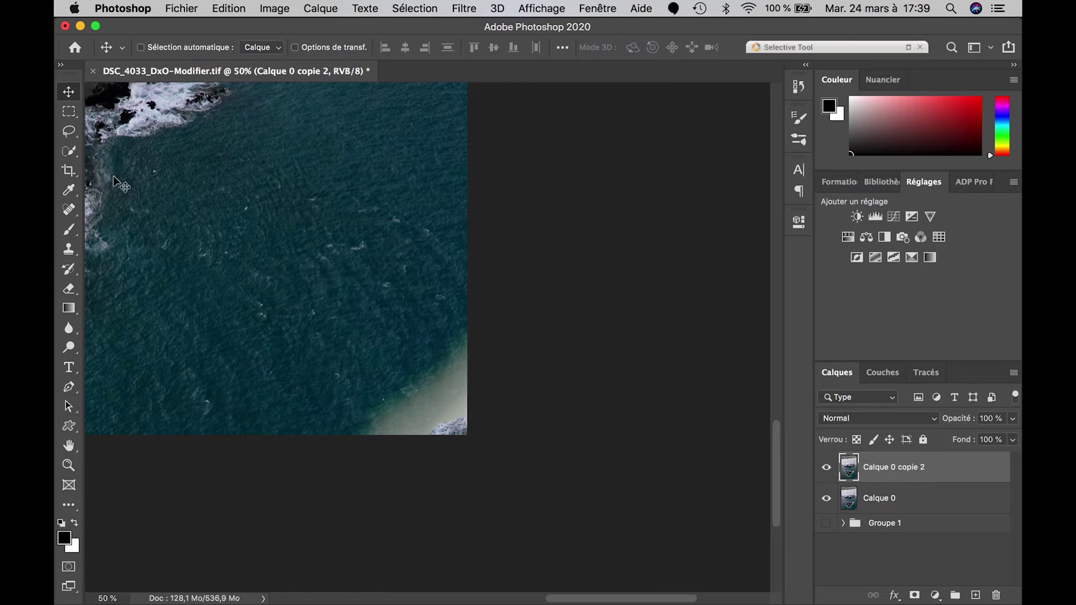
# - Try a rectangular marquee selection on the open water and deselect it
pyautogui.click(69, 115)
pyautogui.moveTo(167, 217); pyautogui.dragTo(372, 345)
pyautogui.press('super+d')
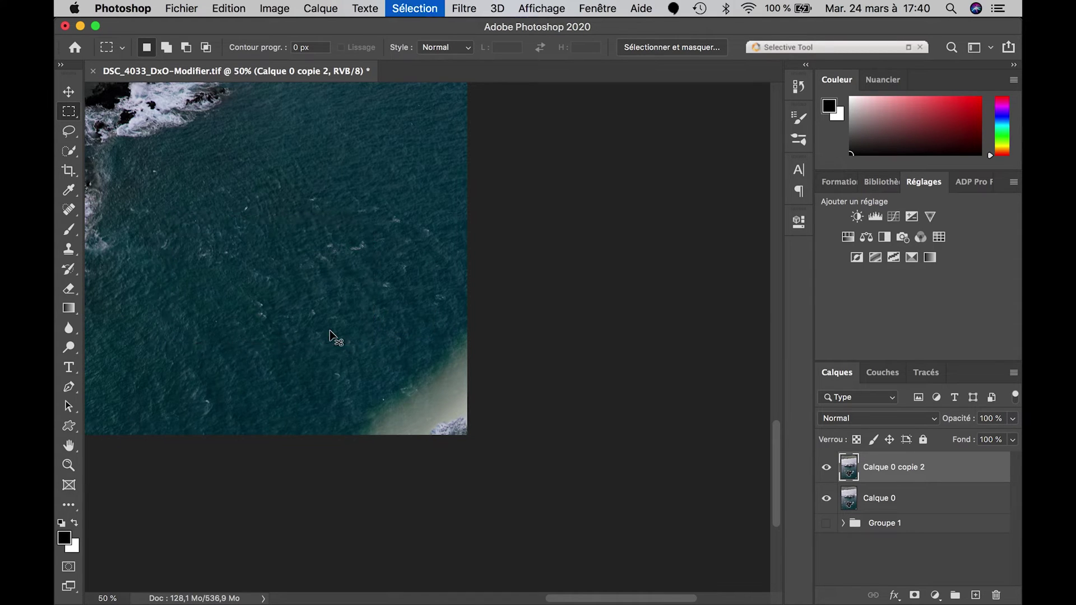
# - Select the beach in the photo's lower-right corner with the freehand Lasso in new-selection mode, and activate the Move tool
pyautogui.click(71, 132)
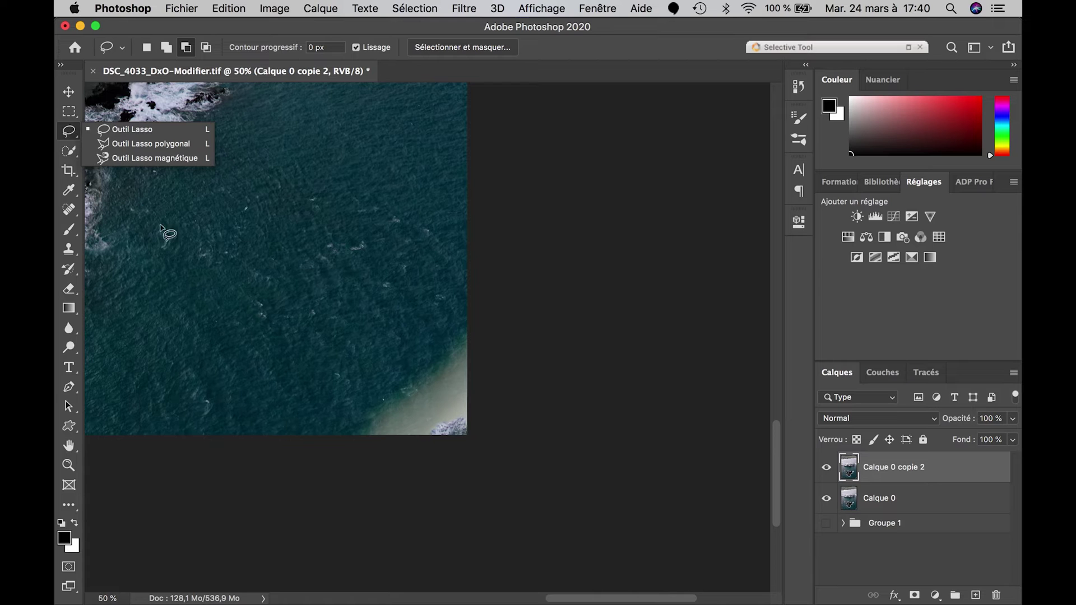
pyautogui.click(145, 48)
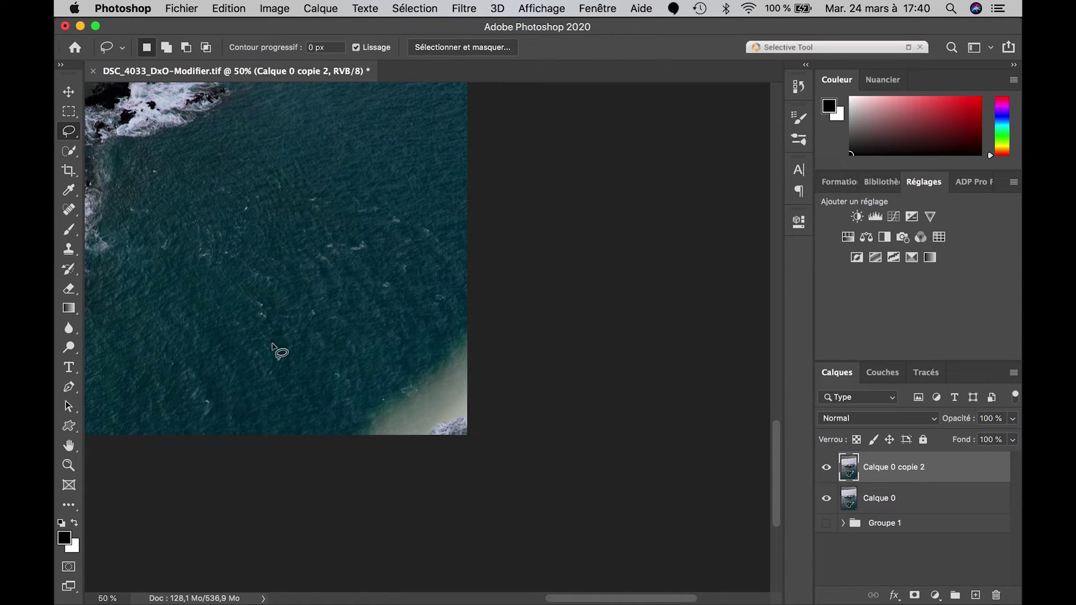
pyautogui.moveTo(333, 443)
pyautogui.mouseDown()
pyautogui.moveTo(443, 334)
pyautogui.moveTo(473, 322)
pyautogui.moveTo(485, 330)
pyautogui.moveTo(506, 379)
pyautogui.moveTo(506, 458)
pyautogui.moveTo(504, 486)
pyautogui.moveTo(484, 506)
pyautogui.moveTo(397, 511)
pyautogui.moveTo(313, 493)
pyautogui.mouseUp()
pyautogui.click(75, 94)
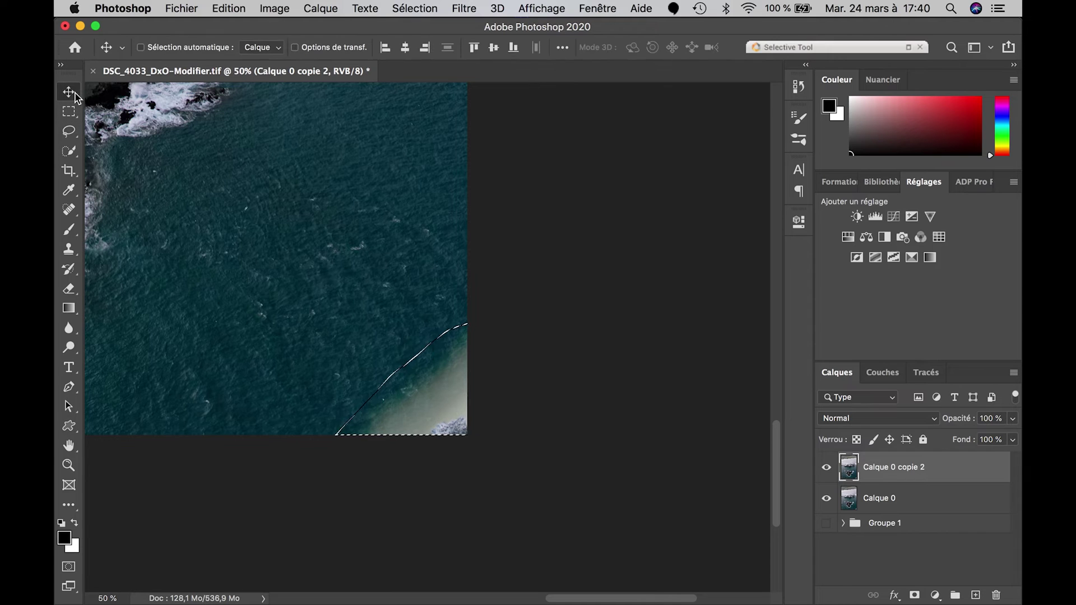
# - Fill the selected beach area with Contenu pris en compte (Content-Aware) and color adaptation at 100% opacity, and clear the selection
pyautogui.click(226, 9)
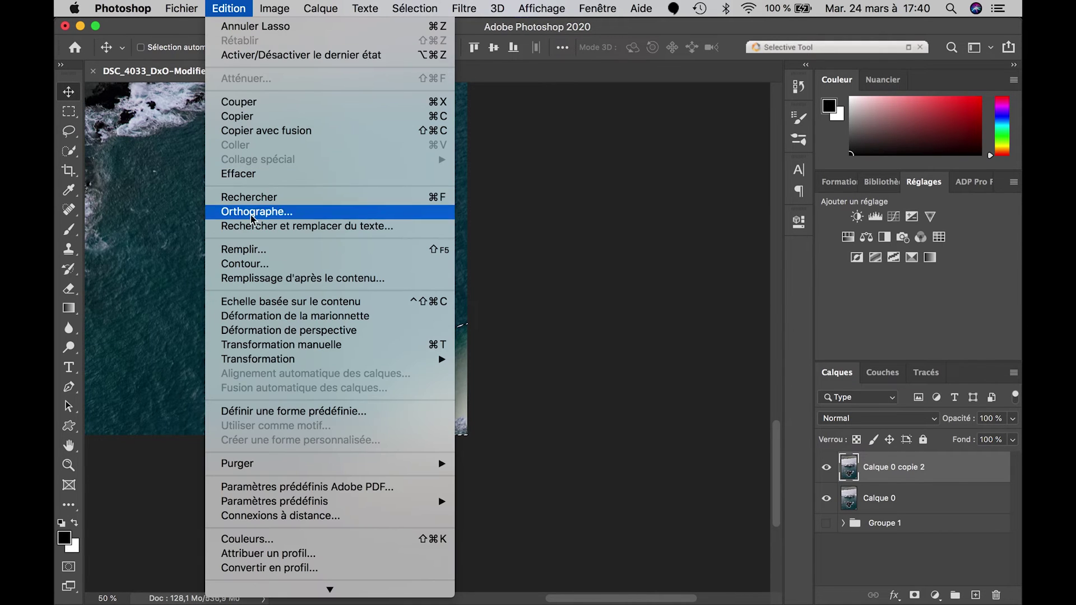
pyautogui.click(250, 248)
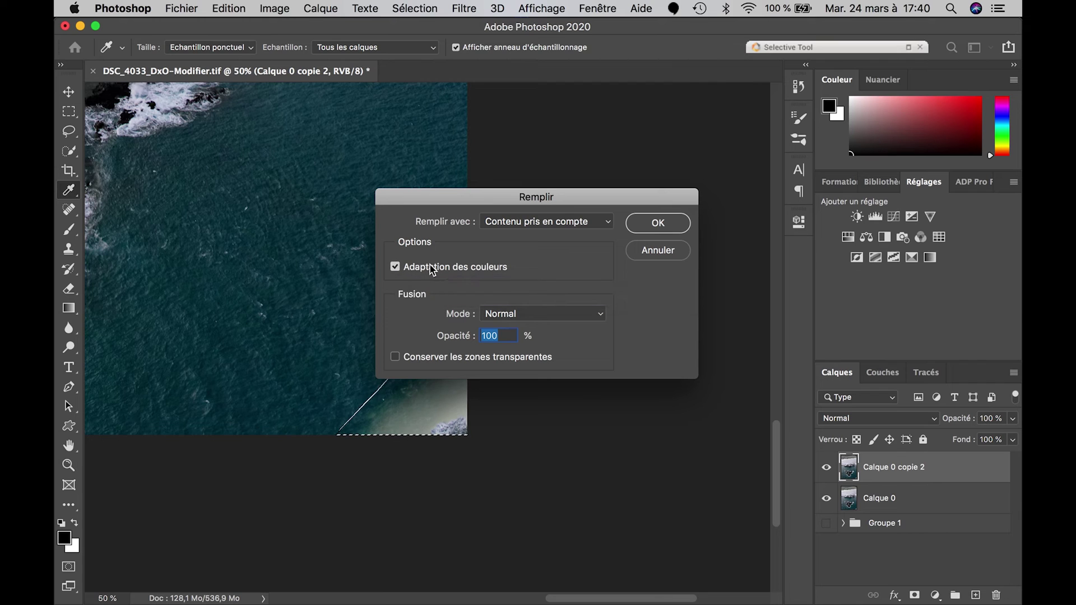
pyautogui.click(572, 223)
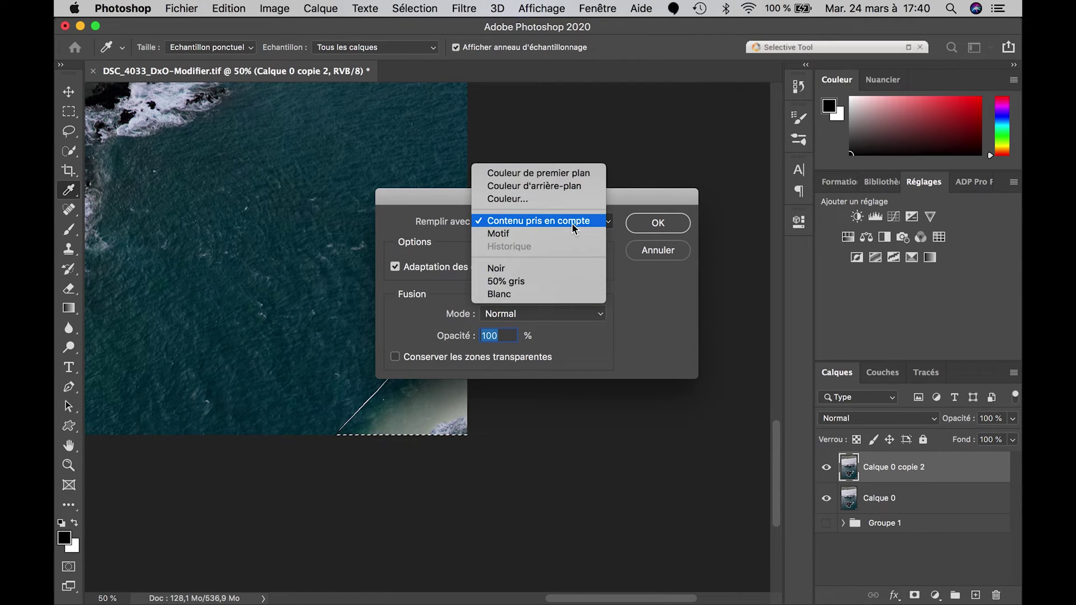
pyautogui.click(572, 223)
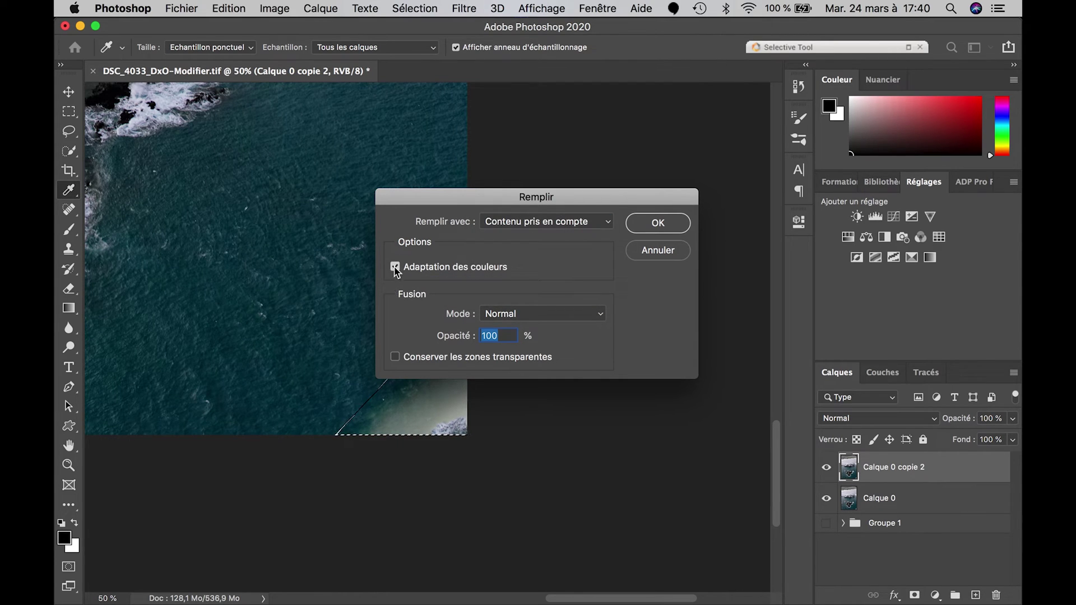
pyautogui.click(656, 224)
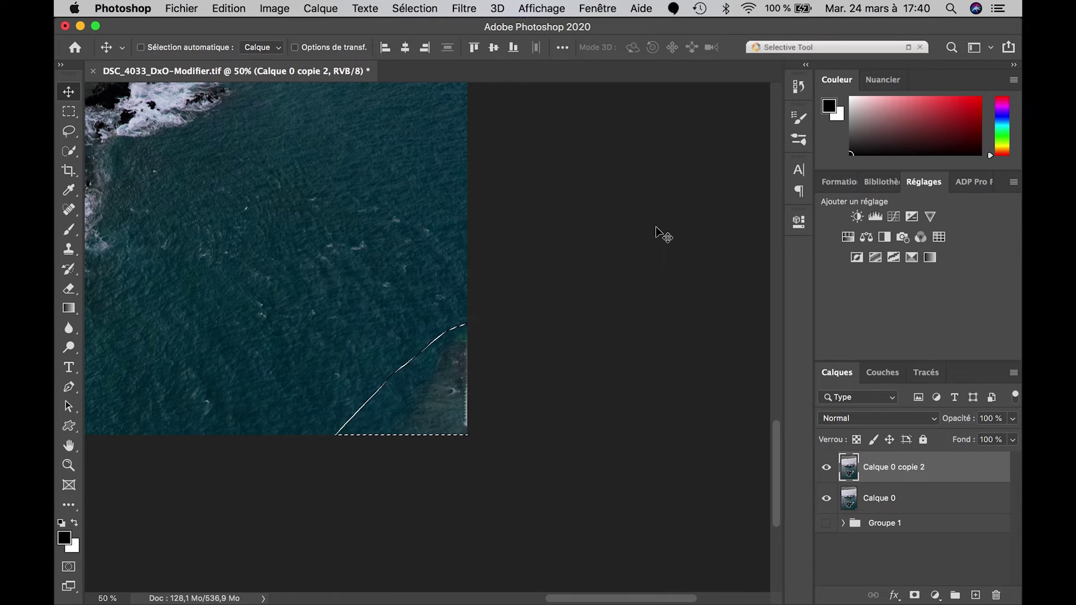
pyautogui.press('super+d')
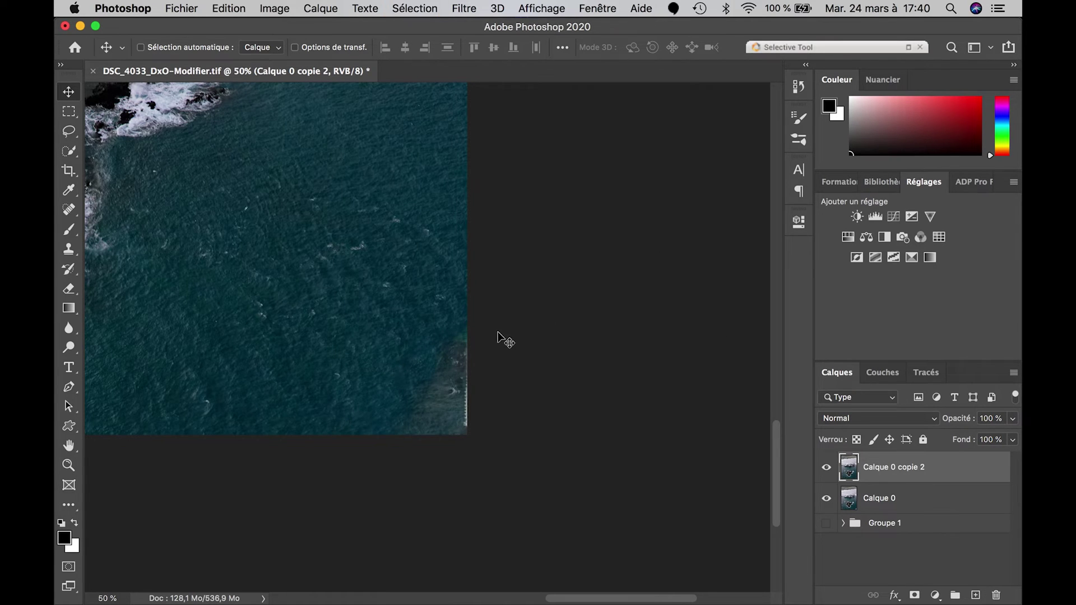
# - Lasso the leftover beach patch in the photo's lower-right corner and replace it with a content-aware Fill
pyautogui.scroll(-2, 504, 339)
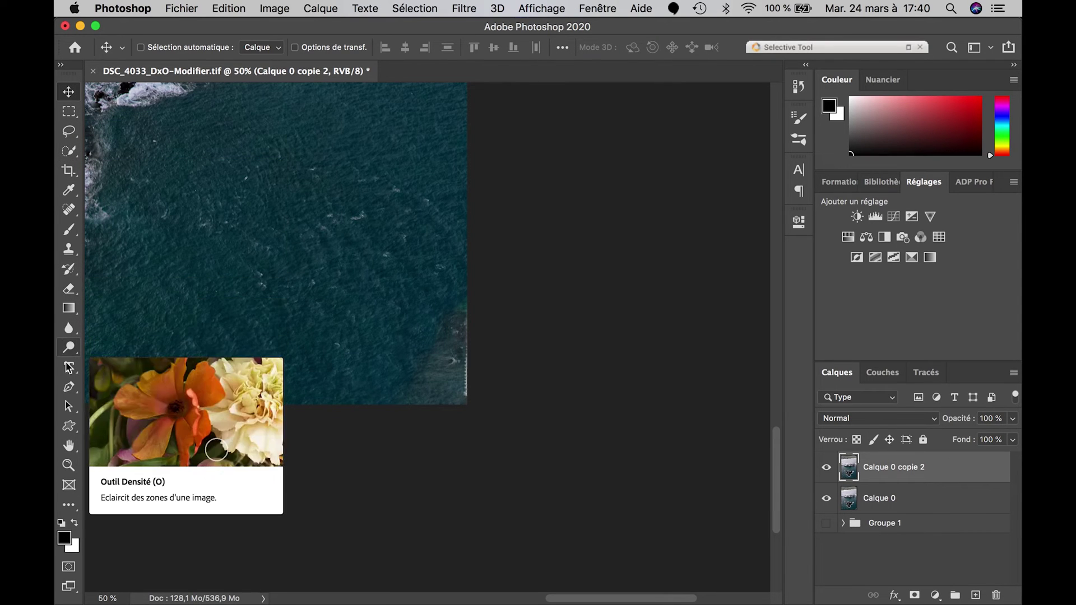
pyautogui.click(70, 132)
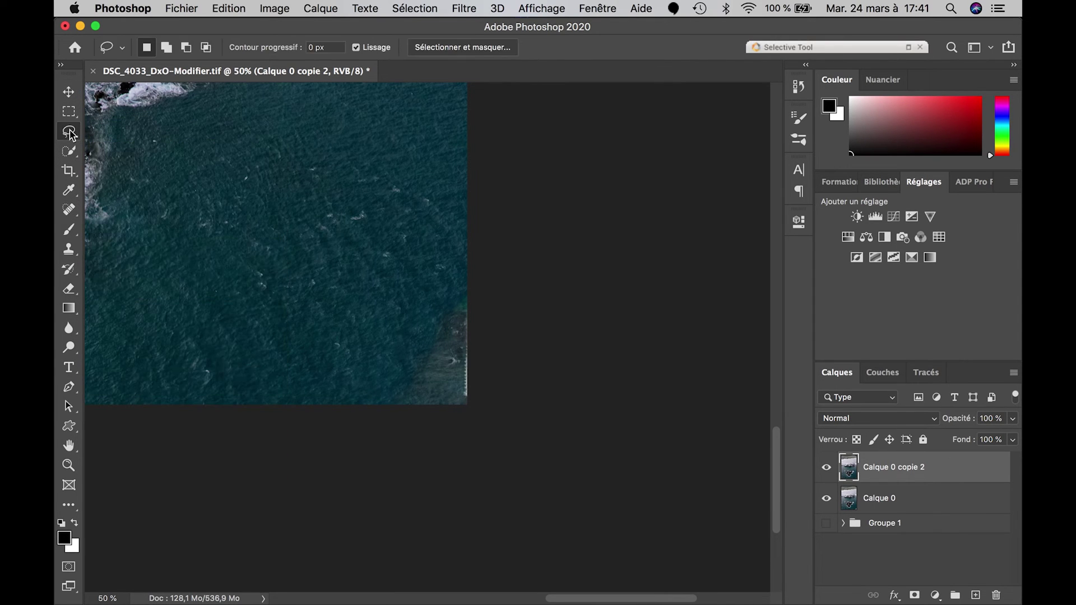
pyautogui.moveTo(474, 285)
pyautogui.mouseDown()
pyautogui.moveTo(417, 392)
pyautogui.moveTo(436, 417)
pyautogui.moveTo(489, 426)
pyautogui.moveTo(499, 406)
pyautogui.moveTo(502, 364)
pyautogui.moveTo(483, 296)
pyautogui.mouseUp()
pyautogui.click(229, 8)
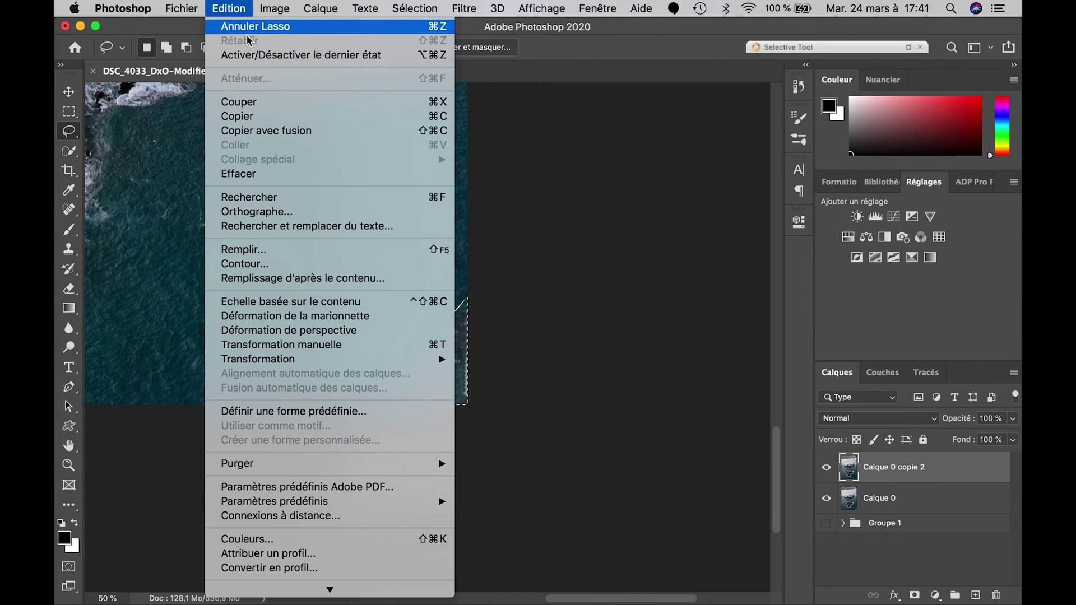
pyautogui.click(261, 251)
pyautogui.click(661, 224)
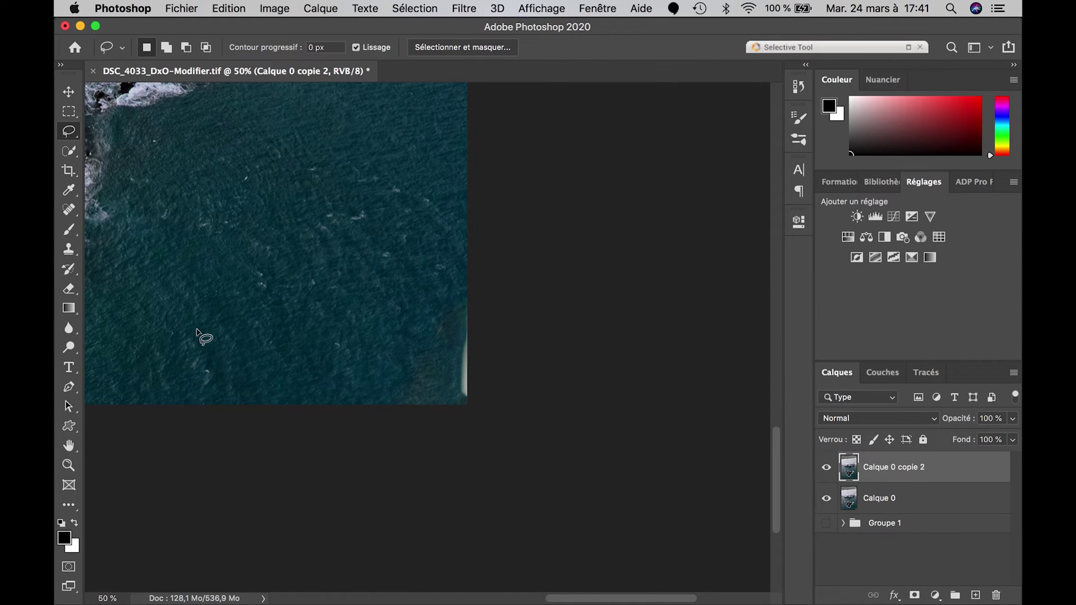
# - Set up the Clone Stamp tool with a soft brush of 275 px and 0% hardness
pyautogui.click(69, 249)
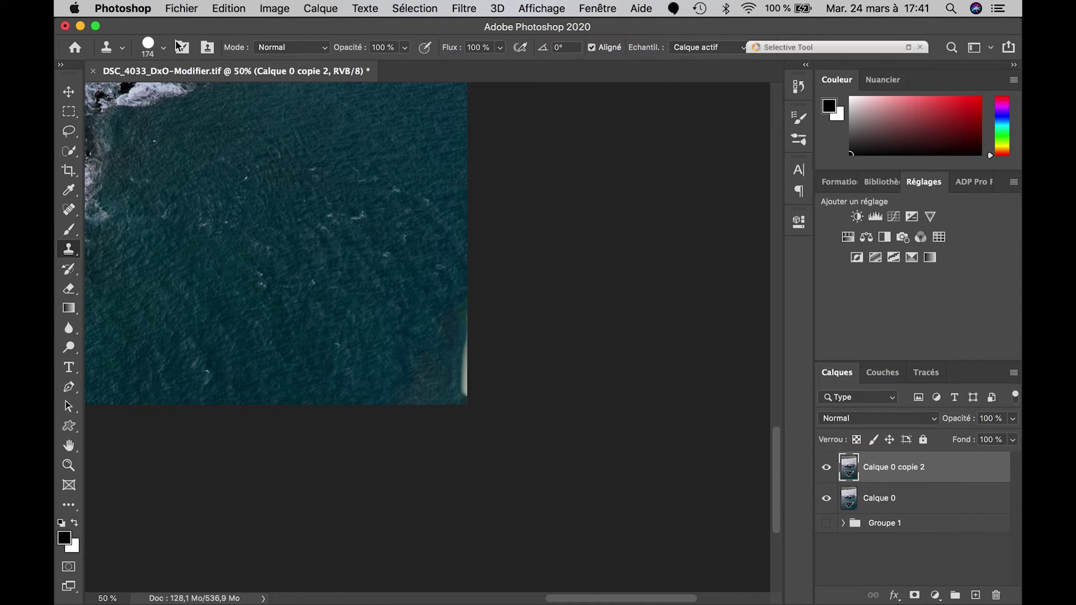
pyautogui.click(148, 50)
pyautogui.click(228, 97)
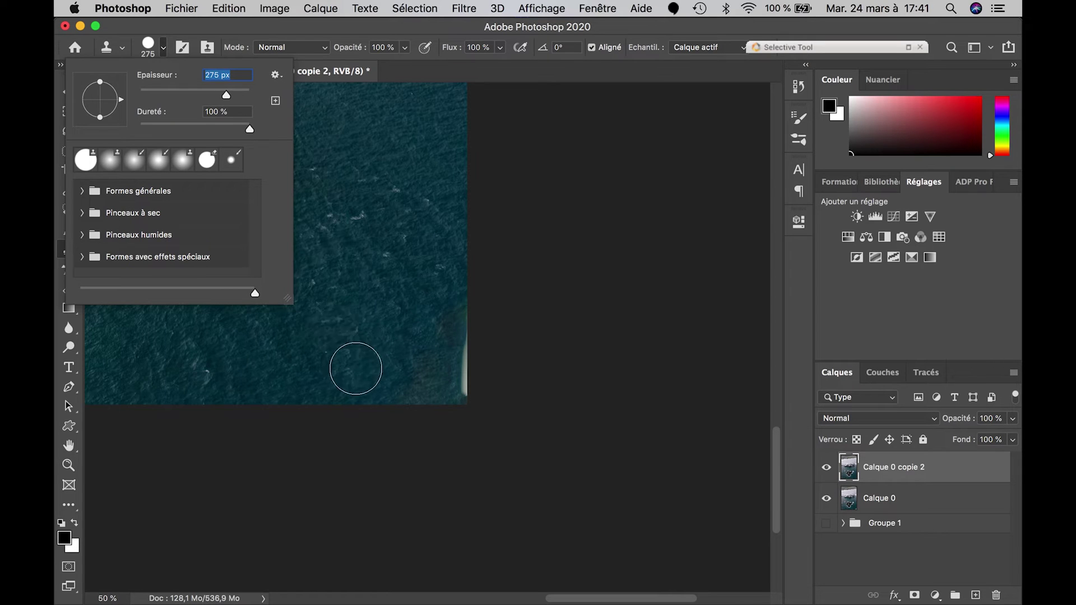
pyautogui.moveTo(250, 130); pyautogui.dragTo(137, 132)
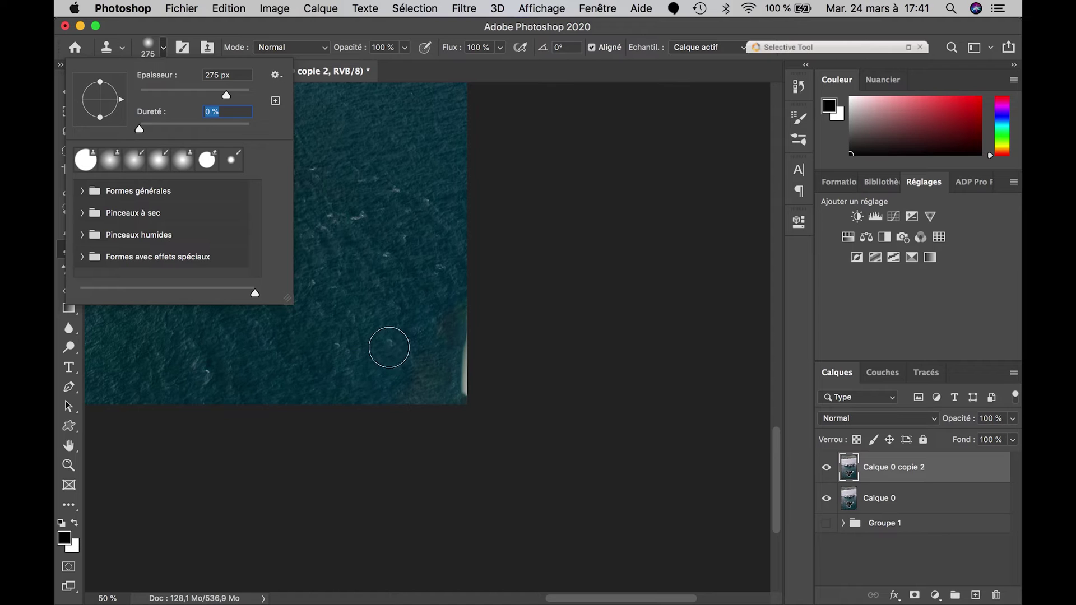
pyautogui.click(344, 521)
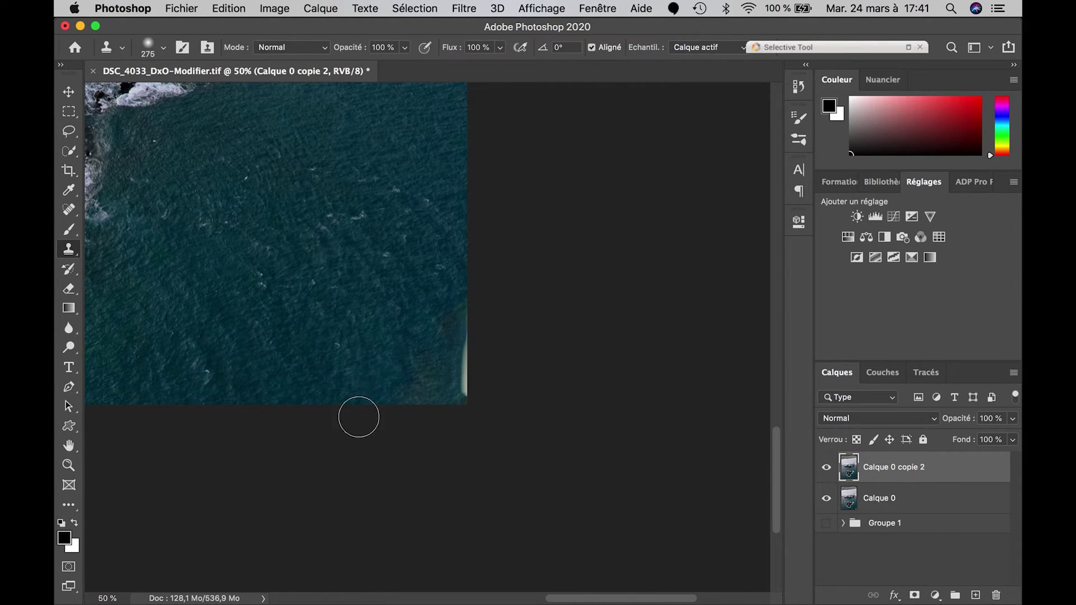
# - Clone clean water sampled nearby over the remaining beach traces along the photo's lower-right corner
pyautogui.press('alt')
pyautogui.keyDown('alt'); pyautogui.click(338, 349); pyautogui.keyUp('alt')
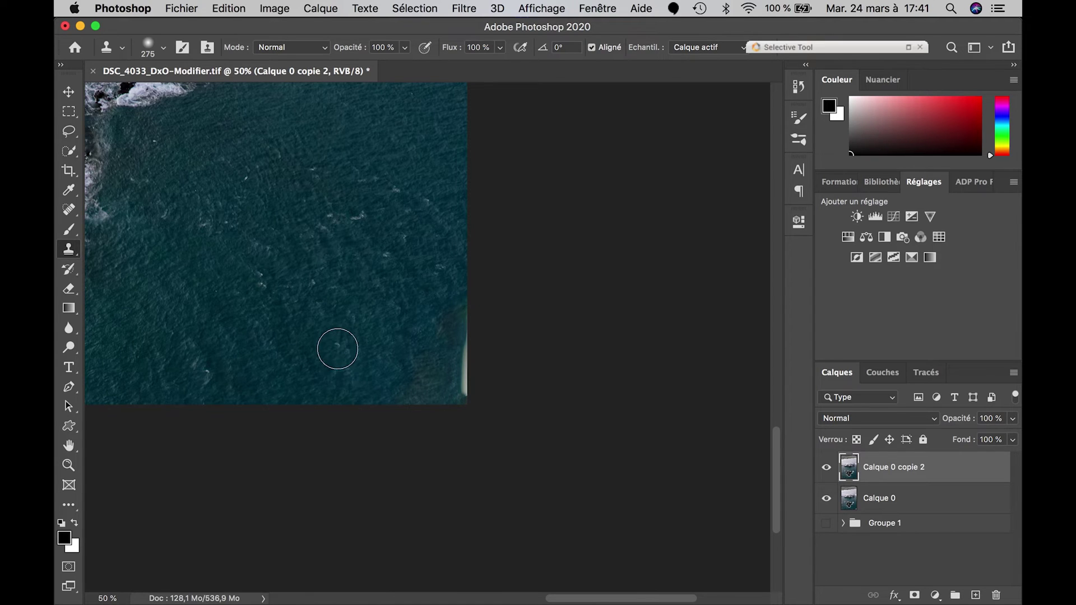
pyautogui.click(371, 358)
pyautogui.keyDown('alt'); pyautogui.click(276, 373); pyautogui.keyUp('alt')
pyautogui.moveTo(409, 394)
pyautogui.mouseDown()
pyautogui.moveTo(473, 391)
pyautogui.moveTo(412, 394)
pyautogui.moveTo(439, 326)
pyautogui.moveTo(463, 304)
pyautogui.moveTo(468, 377)
pyautogui.moveTo(471, 291)
pyautogui.moveTo(480, 286)
pyautogui.moveTo(473, 302)
pyautogui.mouseUp()
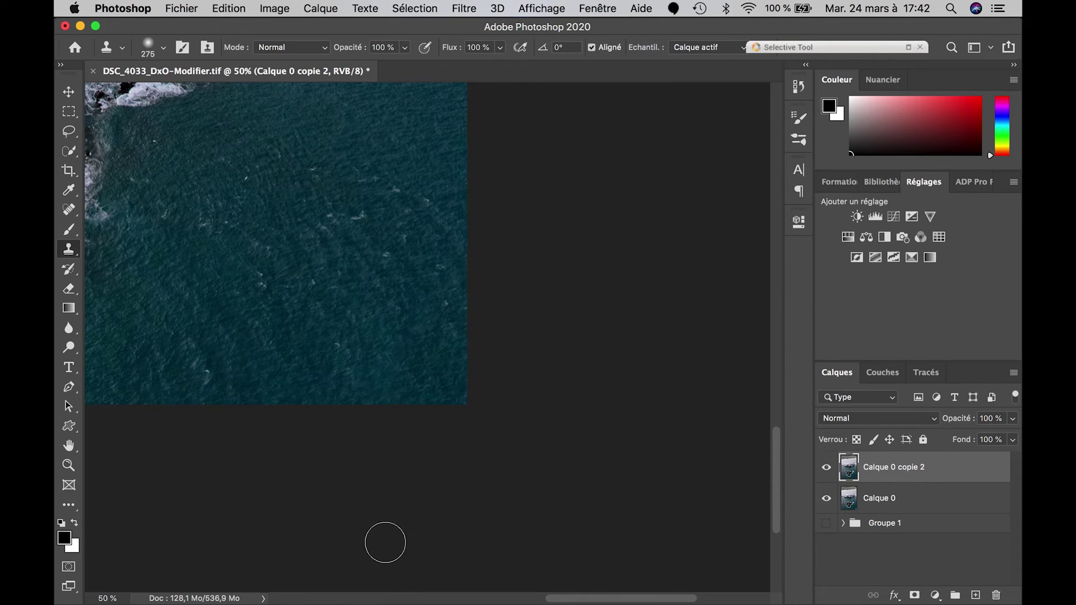
# - Select the aircraft wing across the top of the photo with a full-width rectangular marquee, replace it with a content-aware Fill, and deselect
pyautogui.press('super+minus')
pyautogui.press('super+minus')
pyautogui.press('super+minus')
pyautogui.press('super+minus')
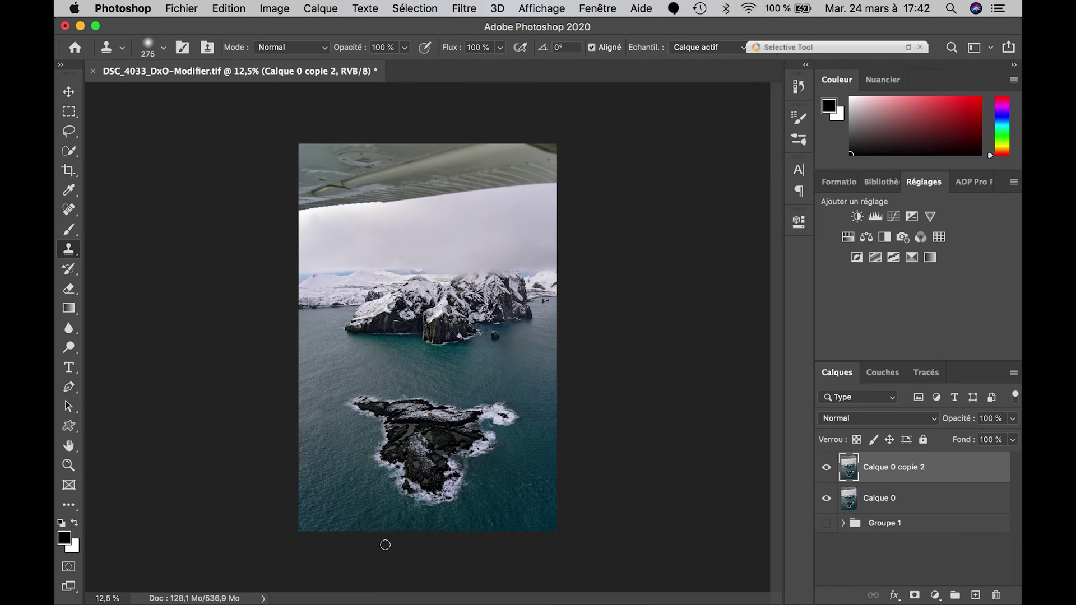
pyautogui.click(68, 92)
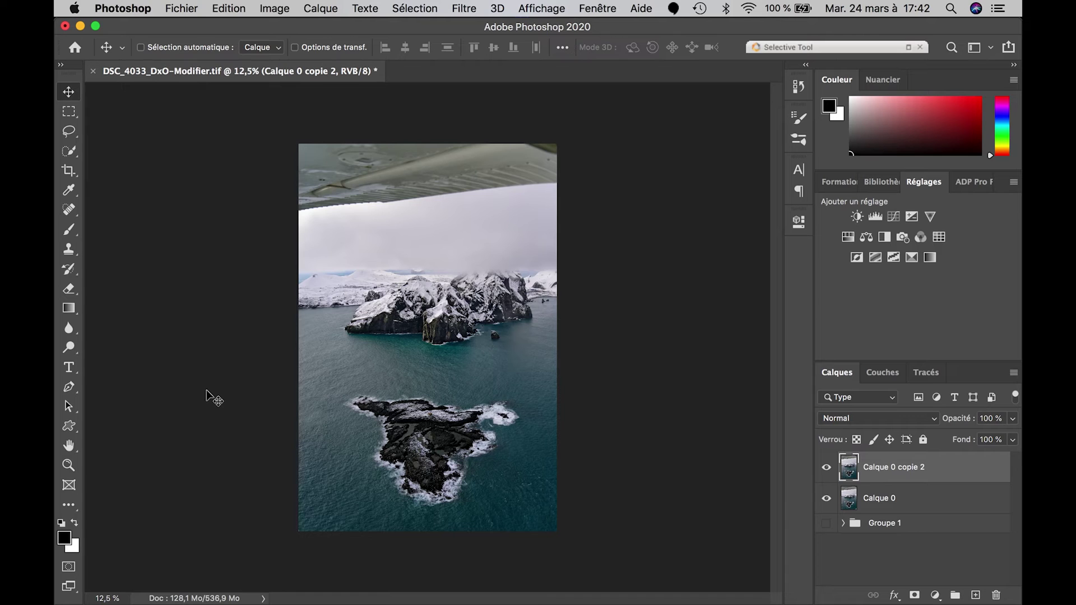
pyautogui.click(64, 117)
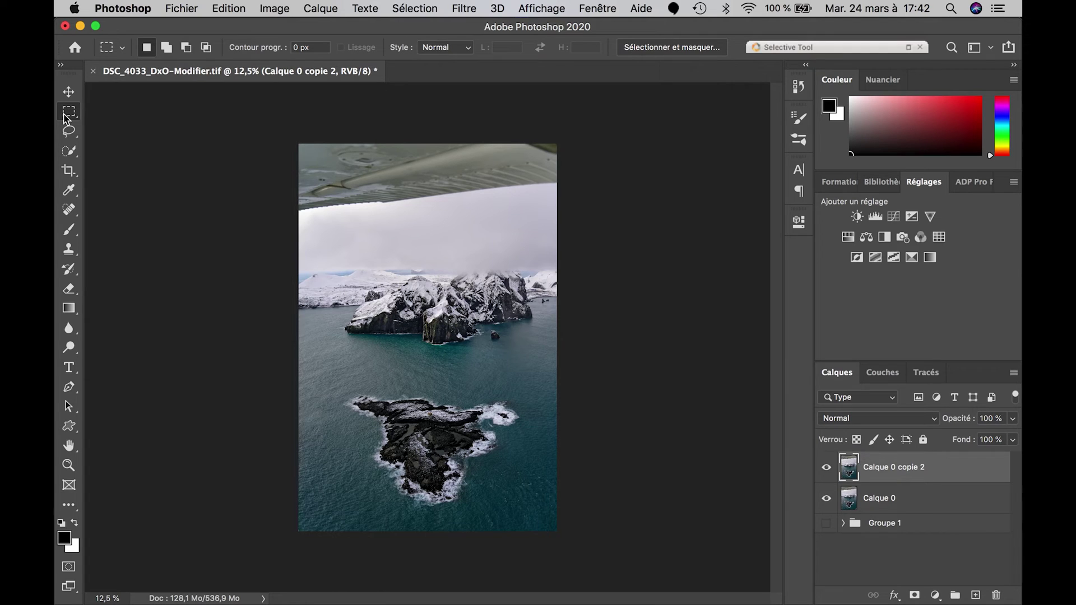
pyautogui.moveTo(298, 144); pyautogui.dragTo(575, 214)
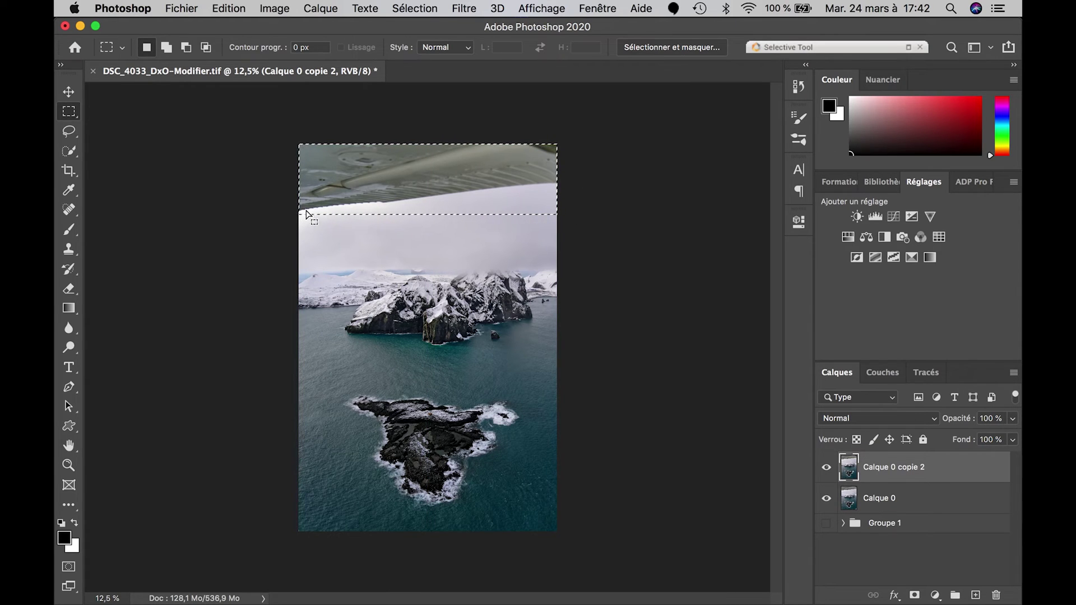
pyautogui.click(222, 8)
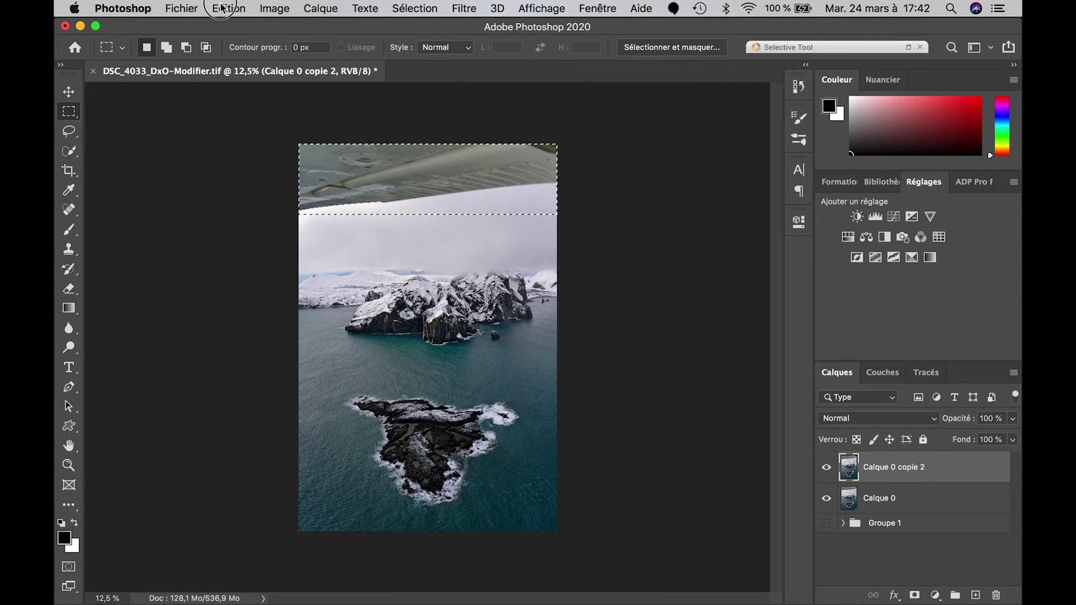
pyautogui.click(257, 250)
pyautogui.click(653, 223)
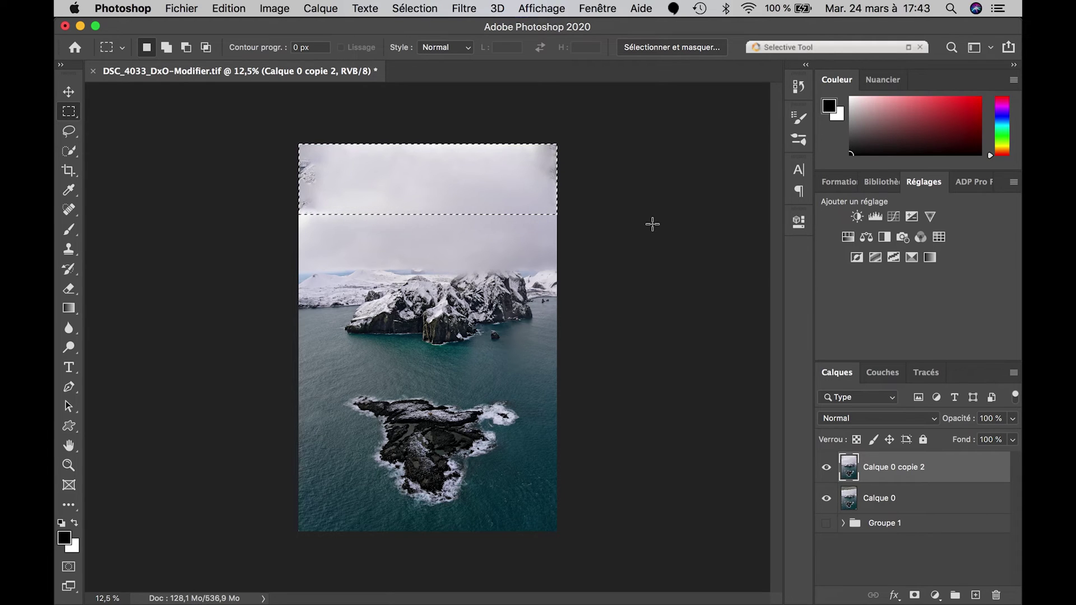
pyautogui.press('super+d')
# - Marquee-select the stray rock fragments along the sky's left edge, apply a content-aware Fill to them, and deselect
pyautogui.press('super+plus')
pyautogui.press('super+plus')
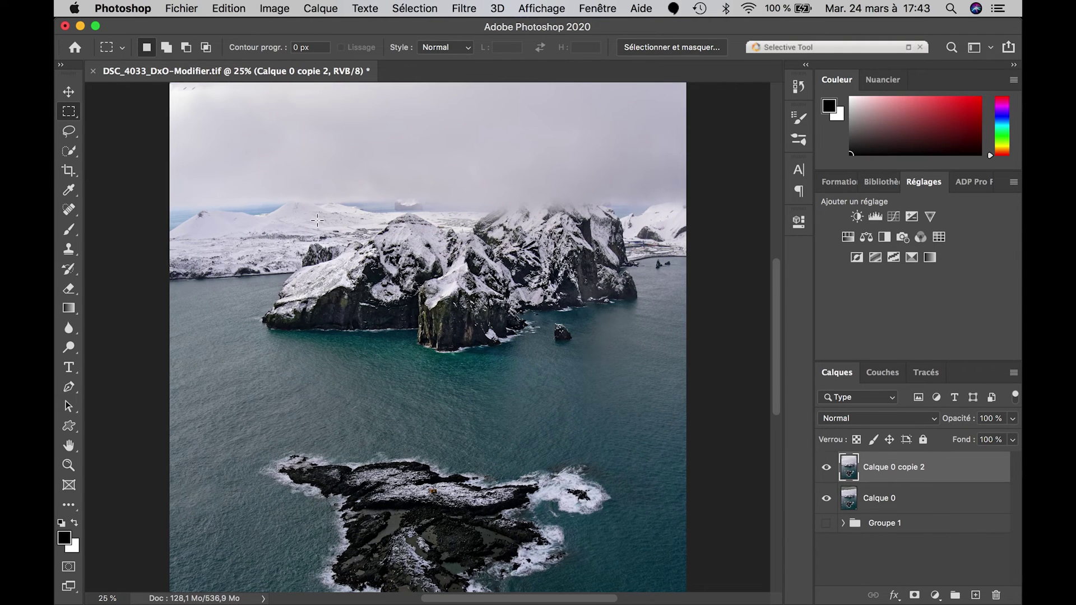
pyautogui.hscroll(-3, 317, 220)
pyautogui.scroll(4, 317, 220)
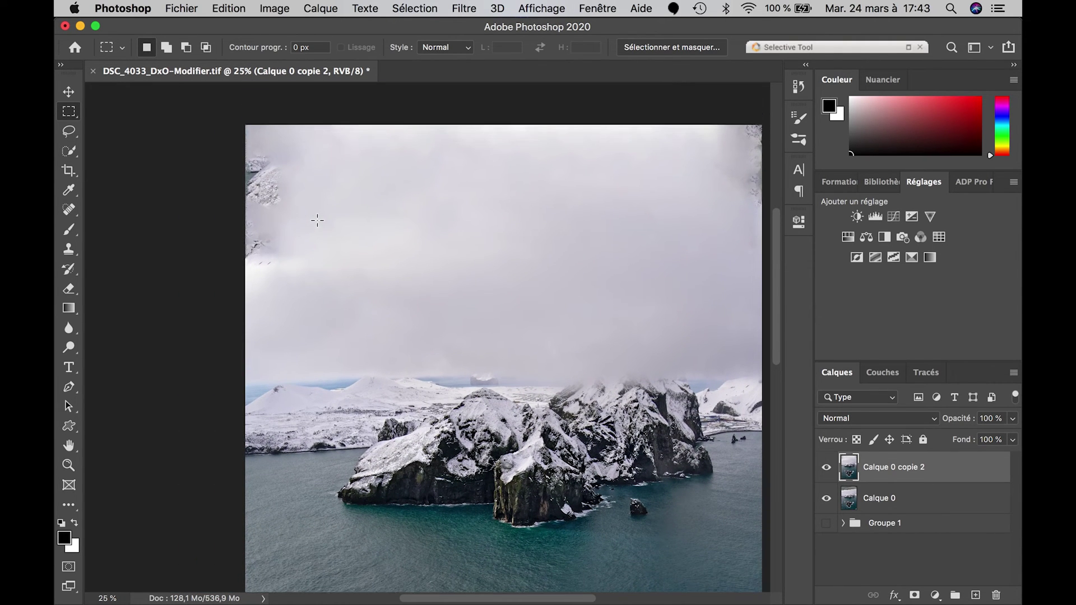
pyautogui.scroll(1, 318, 220)
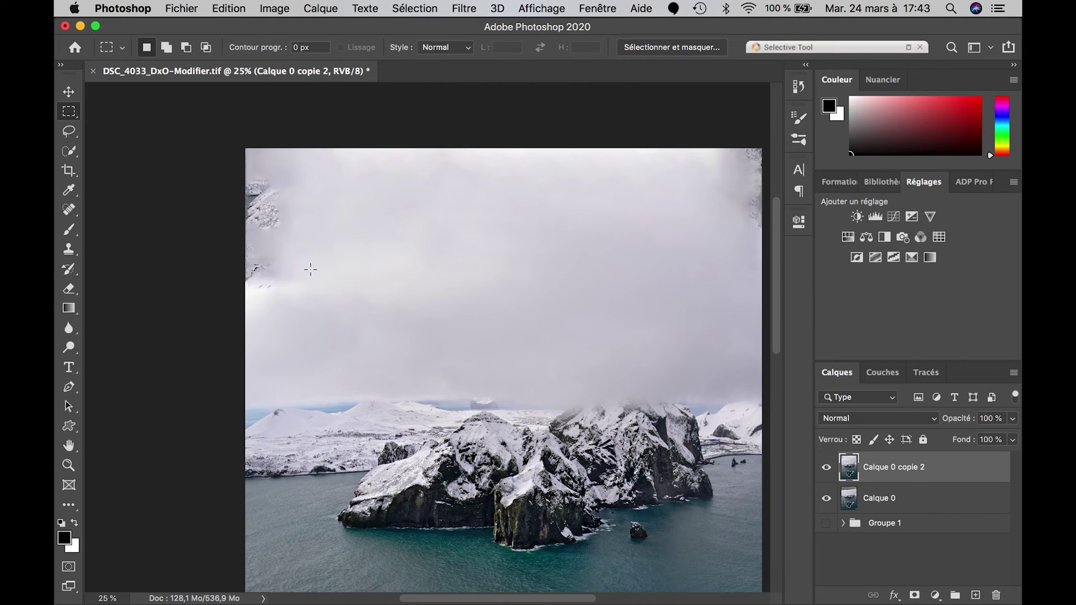
pyautogui.moveTo(212, 308); pyautogui.dragTo(302, 161)
pyautogui.click(415, 6)
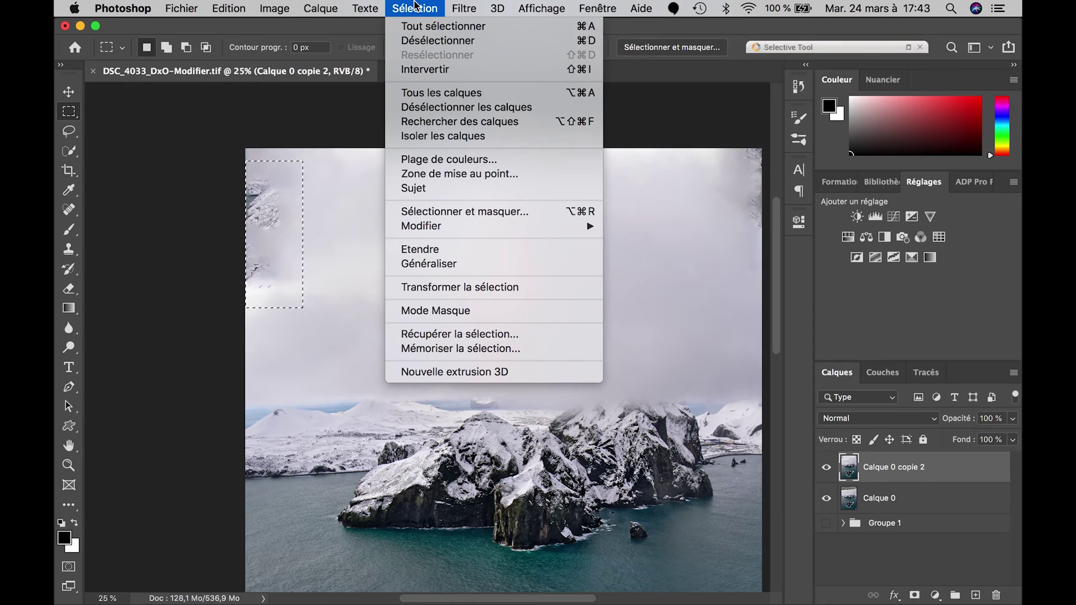
pyautogui.moveTo(228, 8)
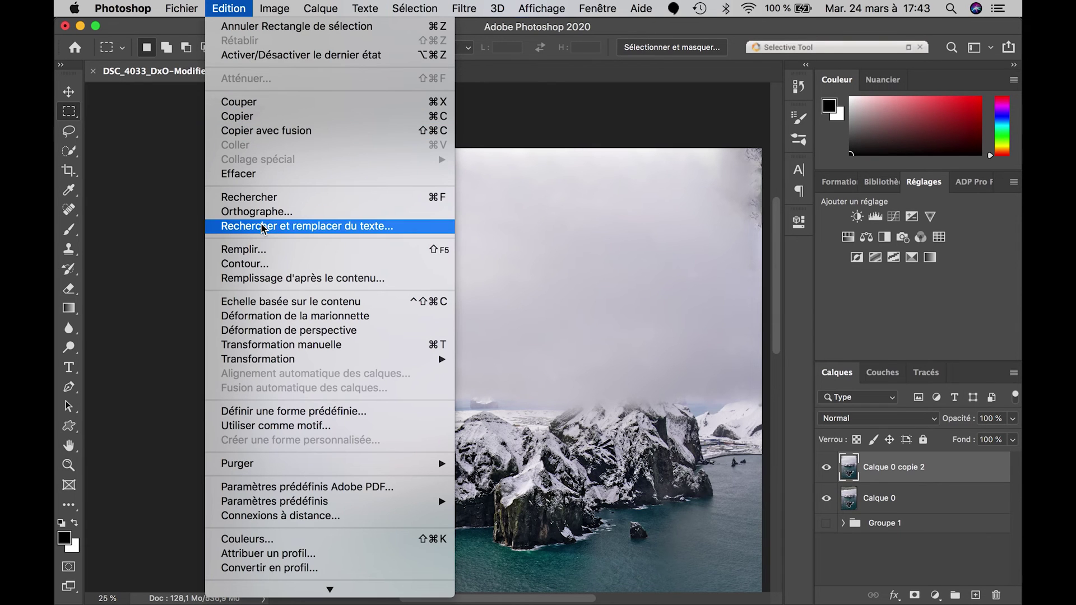
pyautogui.click(262, 251)
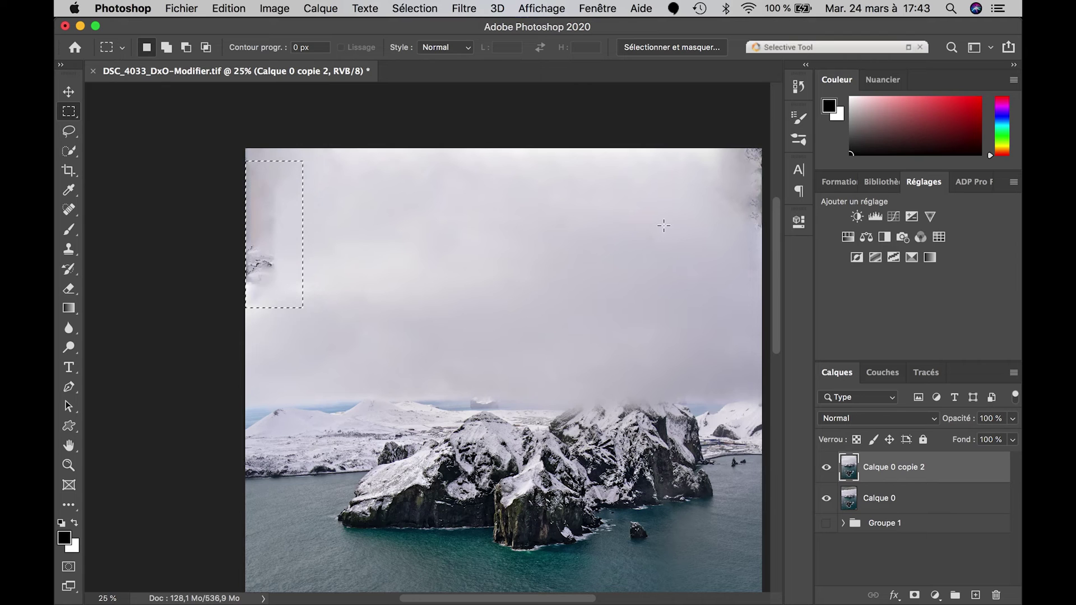
pyautogui.press('super+d')
# - Switch to the Clone Stamp tool and enlarge its soft brush to 508 px
pyautogui.click(68, 249)
pyautogui.click(156, 44)
pyautogui.click(236, 94)
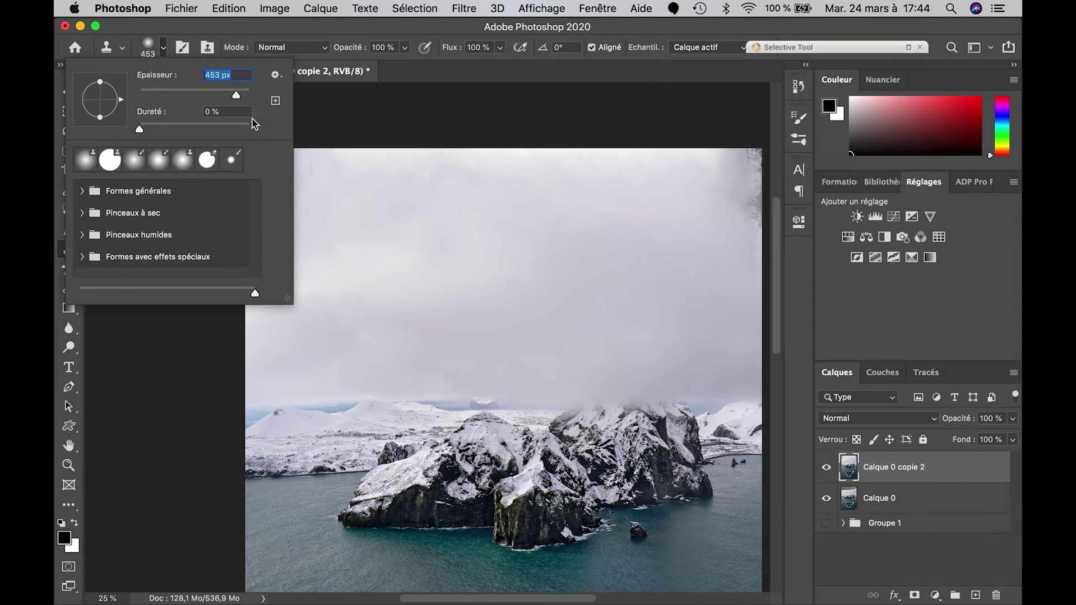
pyautogui.moveTo(236, 93); pyautogui.dragTo(239, 94)
pyautogui.click(340, 113)
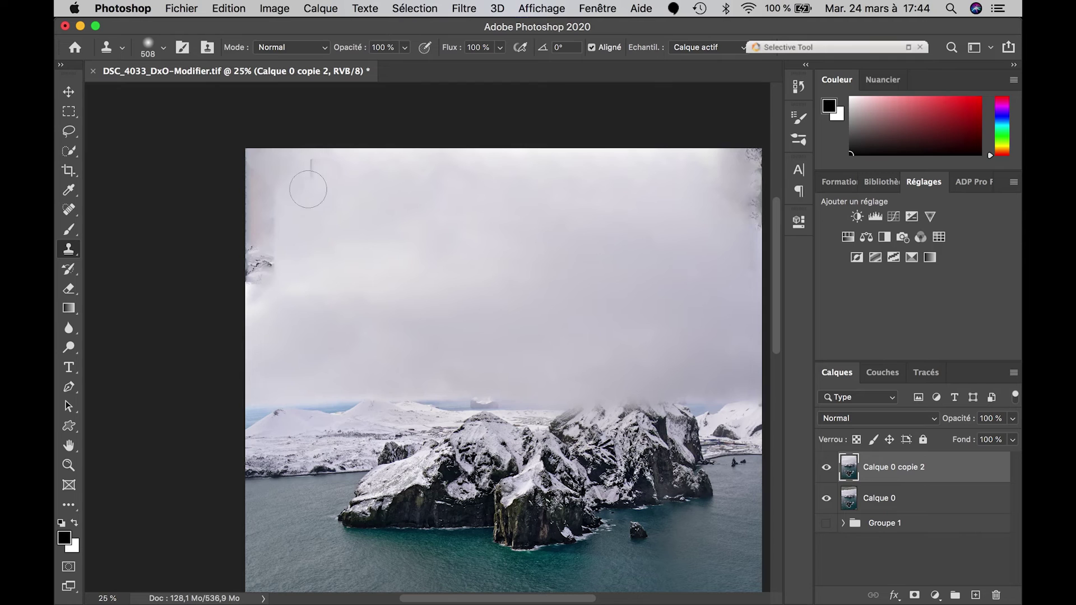
# - Clone clean cloud sampled nearby over the rock fragments and uneven patches along the sky's left edge
pyautogui.keyDown('alt'); pyautogui.click(312, 185); pyautogui.keyUp('alt')
pyautogui.moveTo(276, 180)
pyautogui.mouseDown()
pyautogui.moveTo(258, 191)
pyautogui.moveTo(281, 158)
pyautogui.moveTo(264, 154)
pyautogui.moveTo(261, 262)
pyautogui.moveTo(256, 295)
pyautogui.moveTo(241, 297)
pyautogui.moveTo(248, 248)
pyautogui.mouseUp()
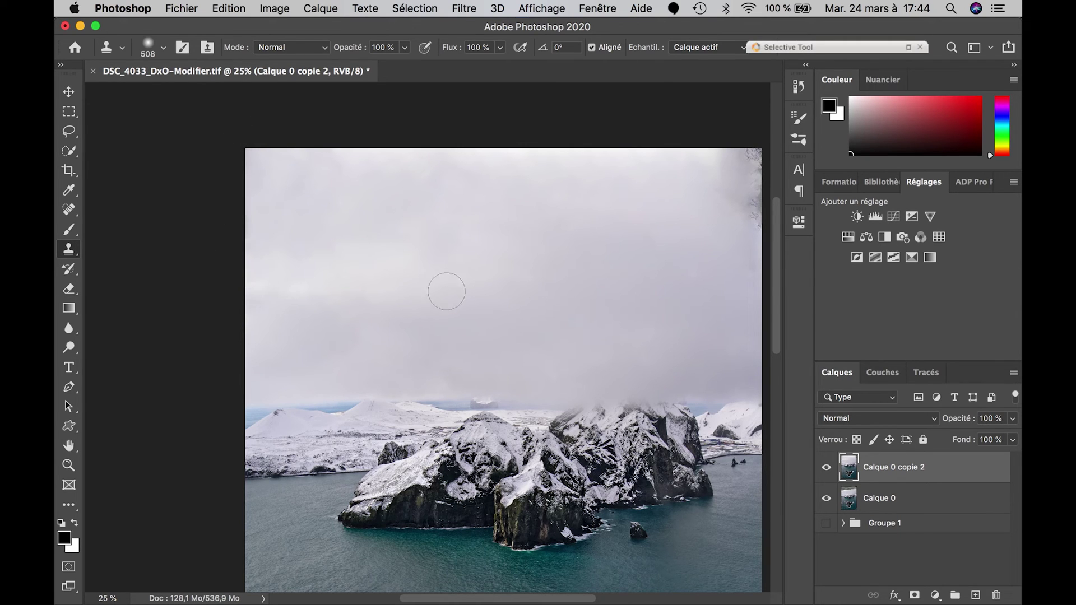
pyautogui.keyDown('alt'); pyautogui.click(331, 239); pyautogui.keyUp('alt')
pyautogui.moveTo(281, 239)
pyautogui.mouseDown()
pyautogui.moveTo(251, 238)
pyautogui.moveTo(283, 278)
pyautogui.mouseUp()
pyautogui.moveTo(243, 165); pyautogui.dragTo(251, 179)
# - Clone bright cloud from the sky's top edge over the dark fragments in the photo's upper-right corner
pyautogui.hscroll(10, 433, 255)
pyautogui.scroll(4, 433, 255)
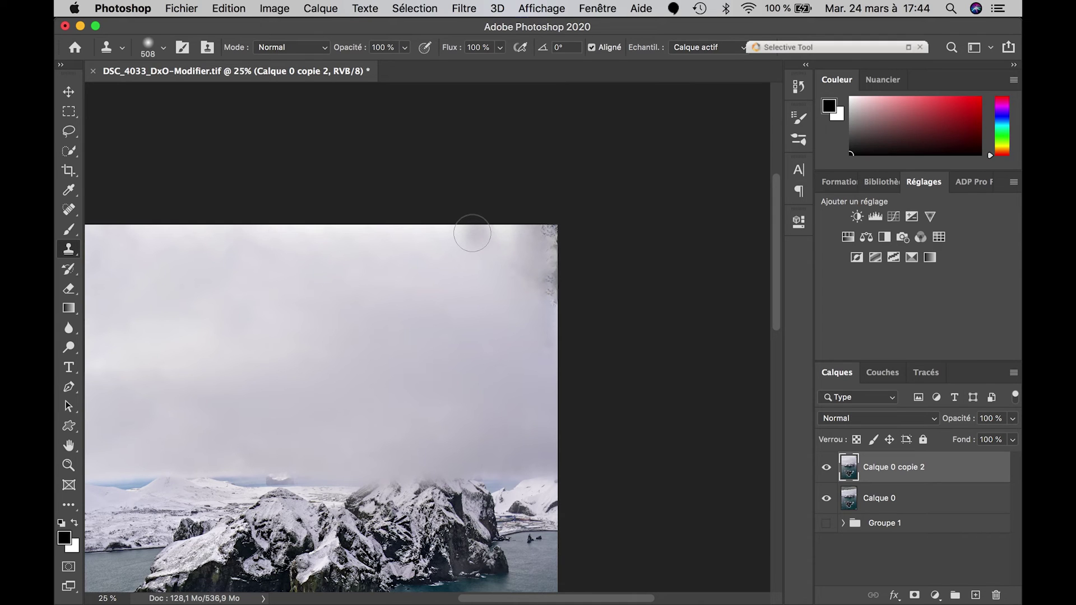
pyautogui.keyDown('alt'); pyautogui.click(472, 233); pyautogui.keyUp('alt')
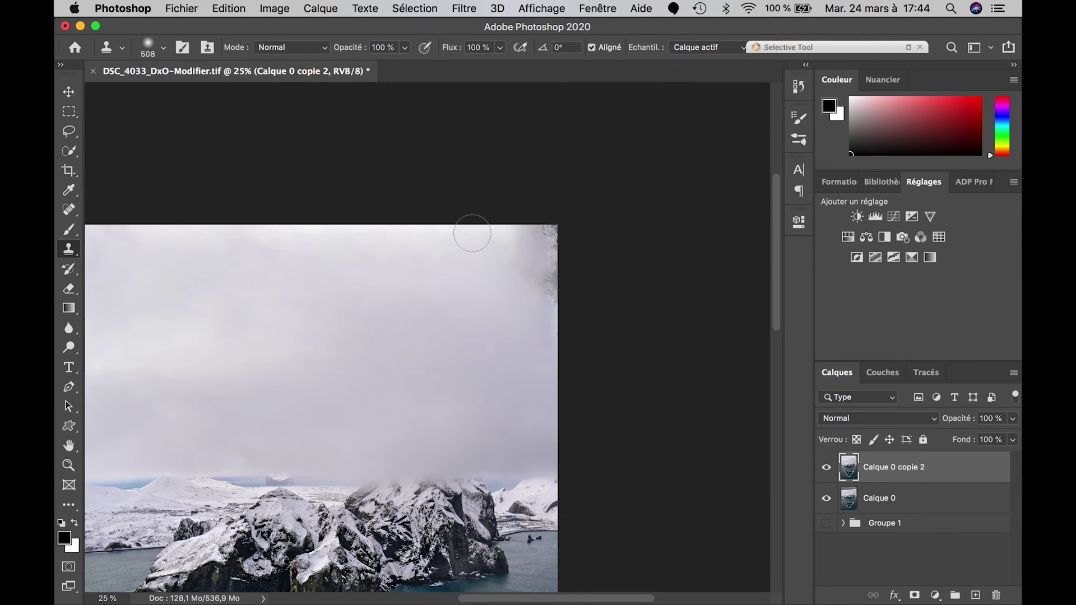
pyautogui.moveTo(534, 233)
pyautogui.mouseDown()
pyautogui.moveTo(568, 232)
pyautogui.moveTo(562, 271)
pyautogui.moveTo(532, 234)
pyautogui.moveTo(515, 255)
pyautogui.moveTo(566, 299)
pyautogui.moveTo(549, 236)
pyautogui.moveTo(538, 284)
pyautogui.moveTo(521, 237)
pyautogui.moveTo(569, 231)
pyautogui.mouseUp()
pyautogui.moveTo(449, 235)
pyautogui.mouseDown()
pyautogui.moveTo(496, 235)
pyautogui.moveTo(437, 243)
pyautogui.moveTo(467, 255)
pyautogui.moveTo(475, 226)
pyautogui.moveTo(538, 230)
pyautogui.mouseUp()
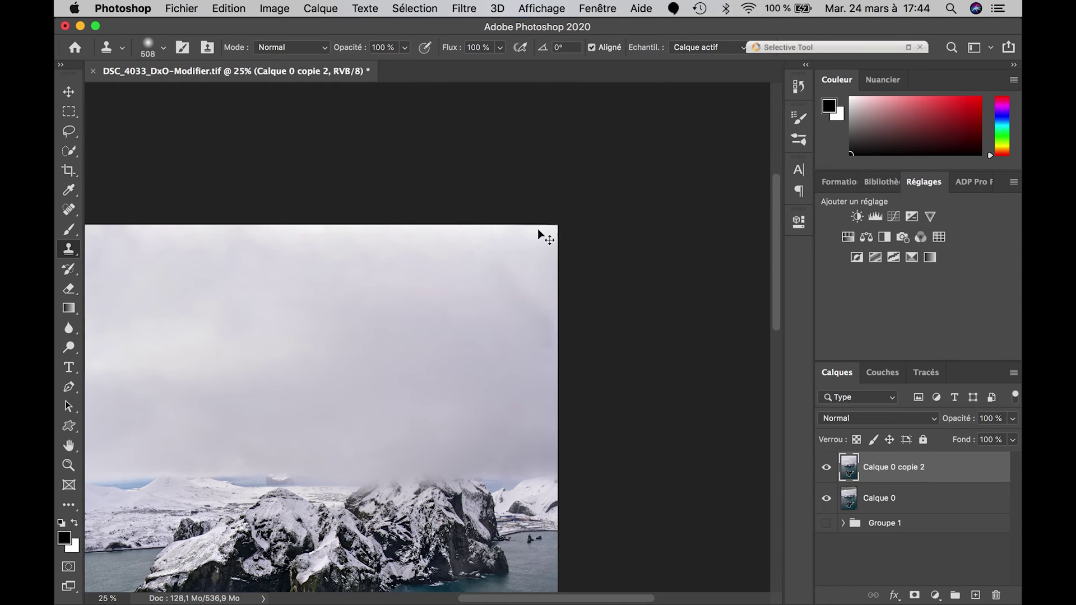
pyautogui.press('super+minus')
pyautogui.press('super+minus')
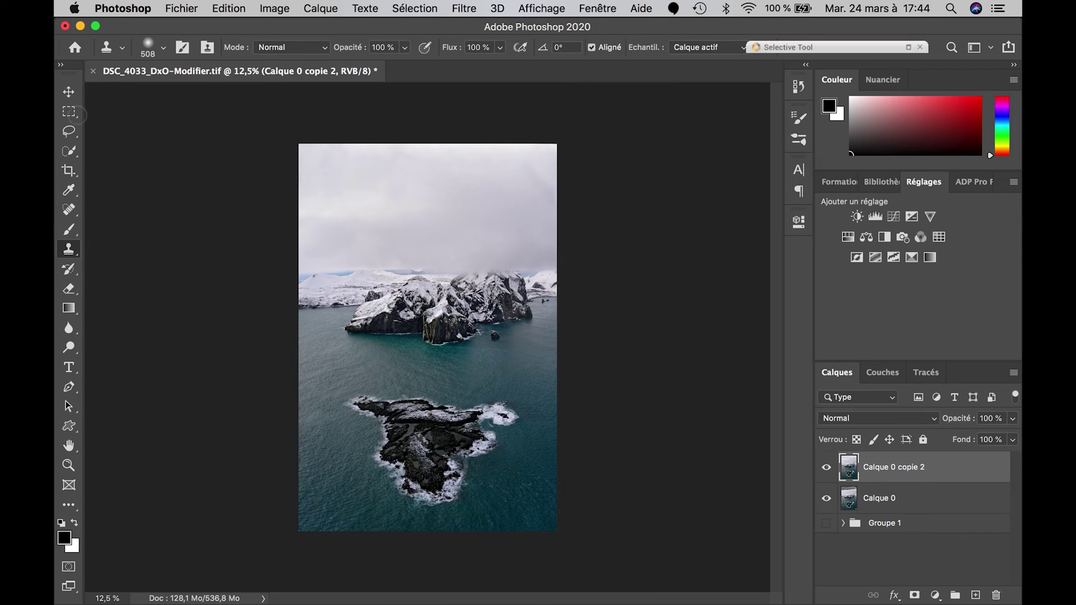
# - Toggle the visibility of the retouched layer Calque 0 copie 2 repeatedly to compare the photo before and after the retouching
pyautogui.press('v')
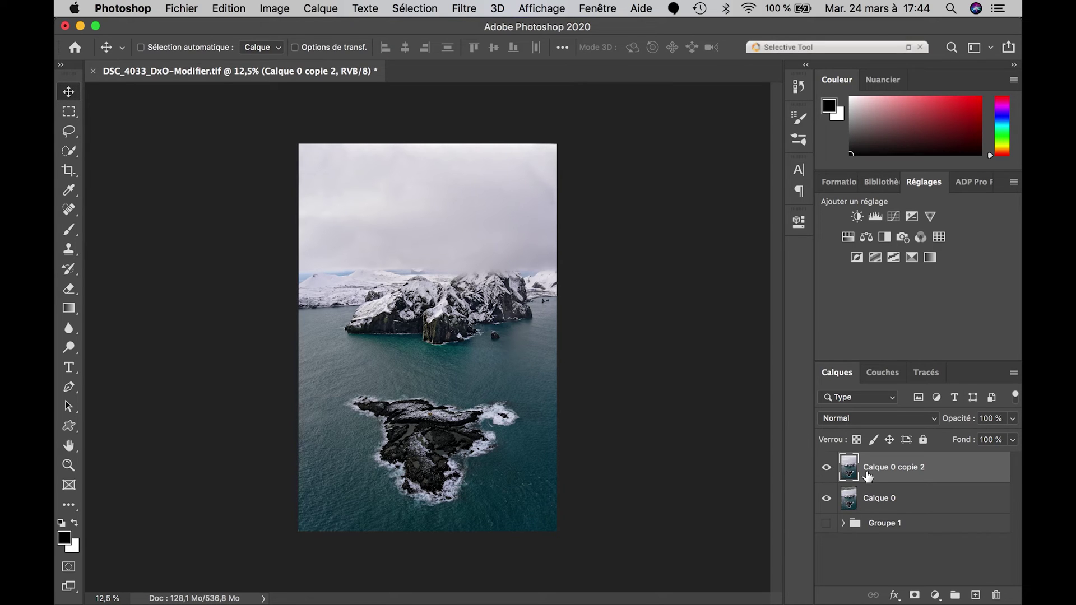
pyautogui.click(872, 500)
pyautogui.click(886, 474)
pyautogui.click(826, 469)
pyautogui.click(826, 470)
pyautogui.click(826, 471)
pyautogui.click(827, 471)
pyautogui.click(826, 470)
pyautogui.click(826, 471)
pyautogui.click(827, 471)
pyautogui.click(826, 471)
pyautogui.click(827, 471)
pyautogui.click(826, 471)
# - Save the retouched photo and switch to Lightroom Classic
pyautogui.press('super+s')
pyautogui.moveTo(242, 603)
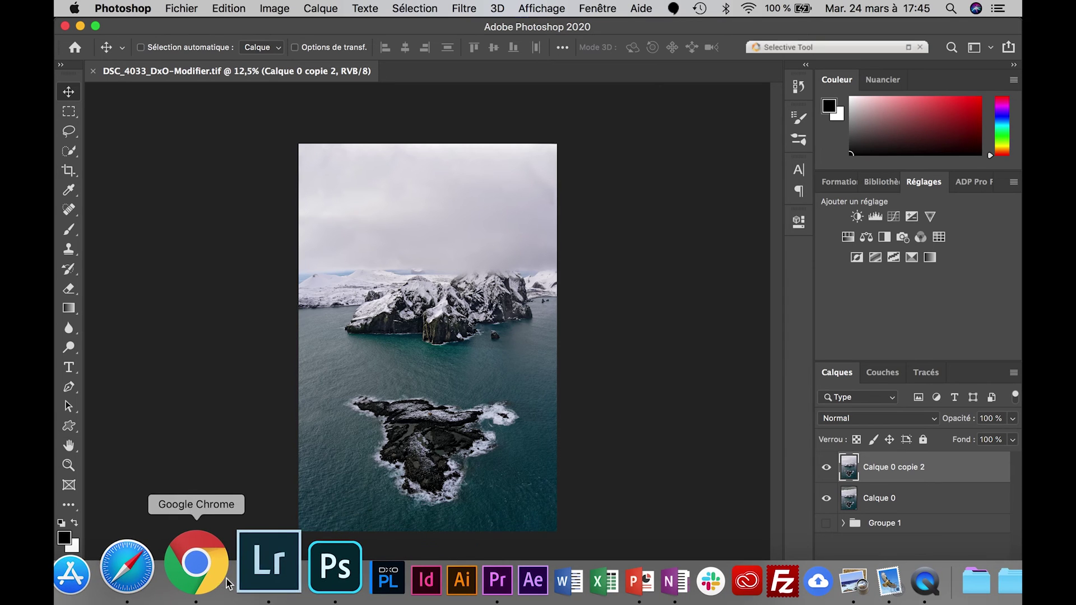
pyautogui.click(242, 577)
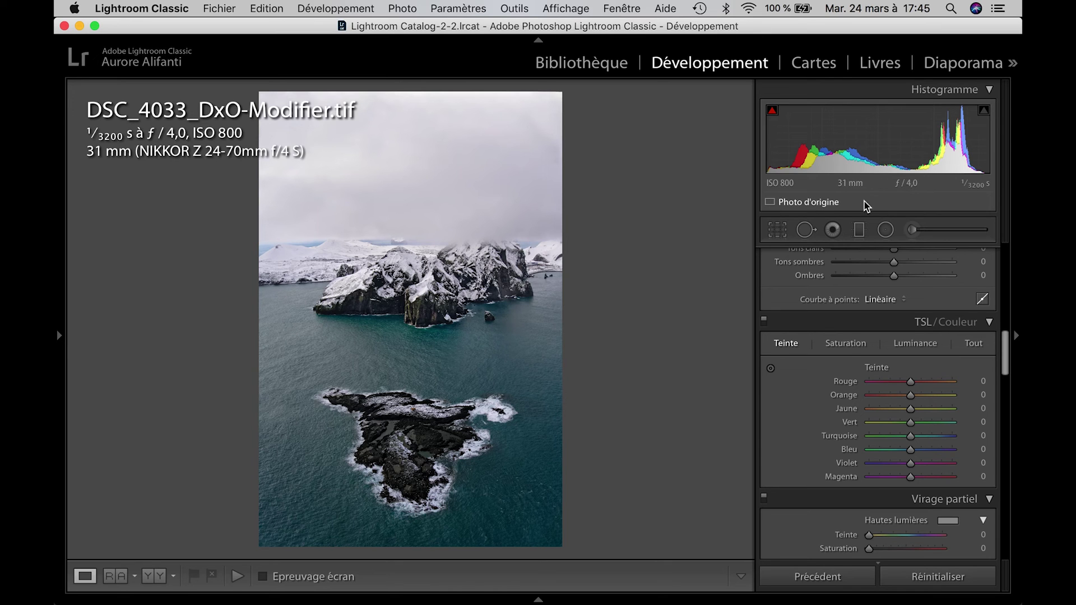
# - Remove the small isolated rock beside the cliffs with a single Spot Removal correction in Corriger mode at size 78
pyautogui.scroll(5, 797, 274)
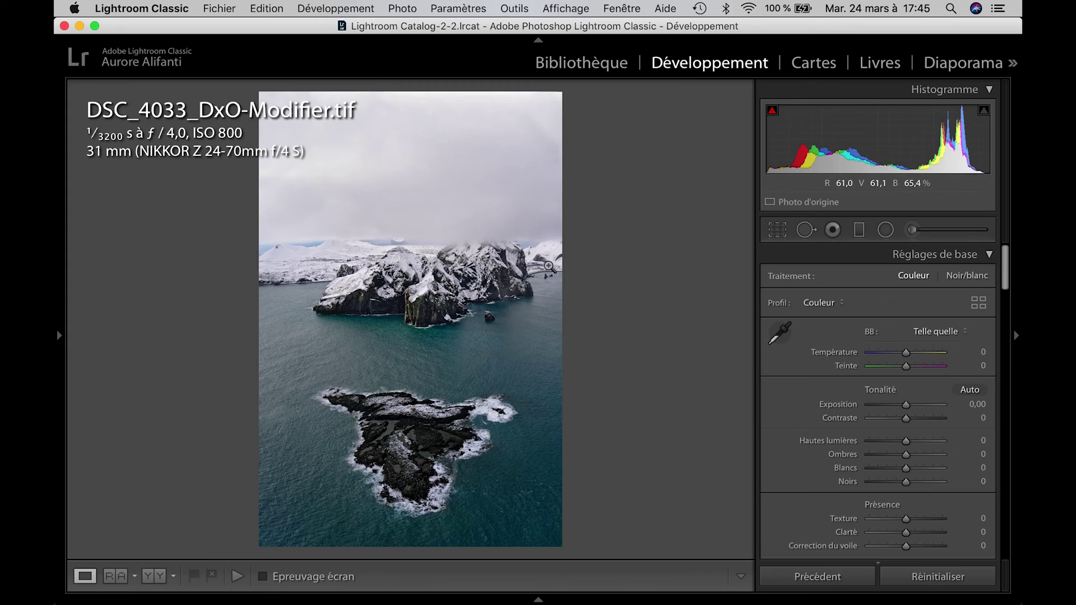
pyautogui.click(488, 317)
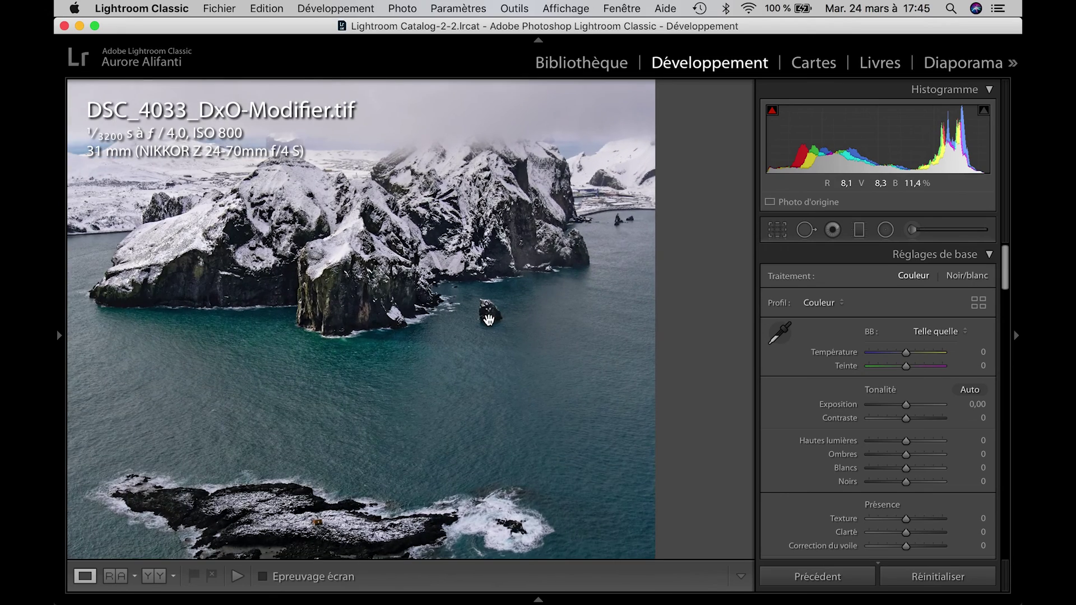
pyautogui.press('super+equal')
pyautogui.moveTo(506, 333); pyautogui.dragTo(514, 332)
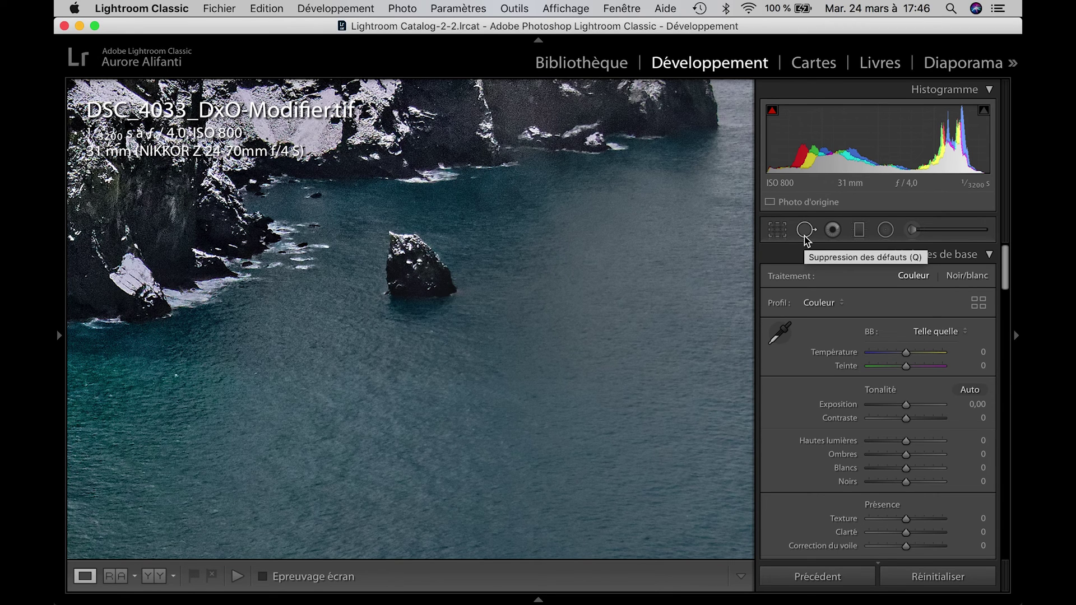
pyautogui.click(805, 230)
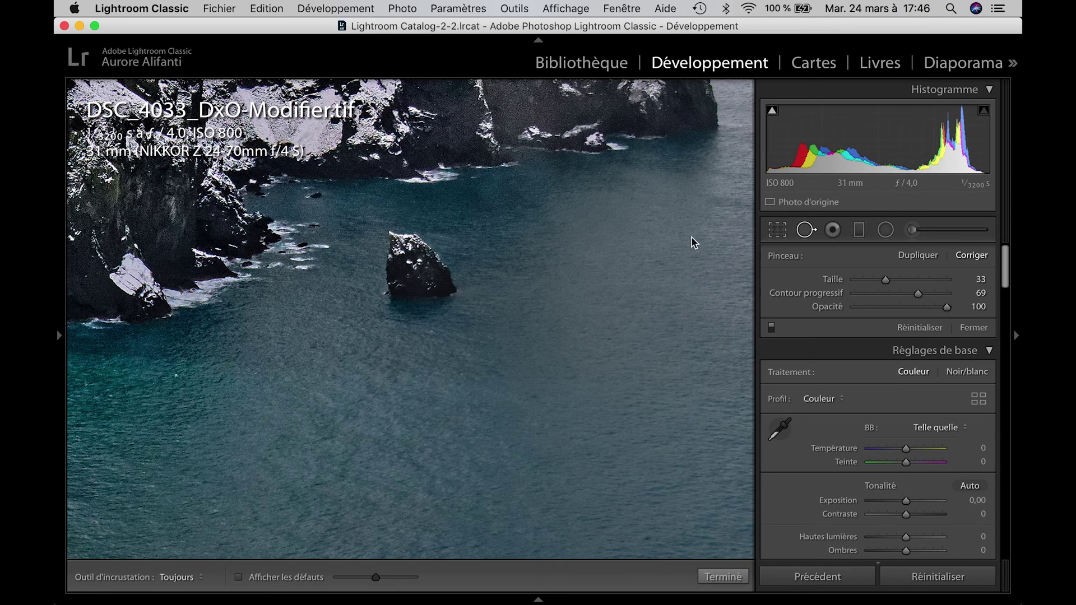
pyautogui.scroll(5, 401, 266)
pyautogui.scroll(5, 402, 265)
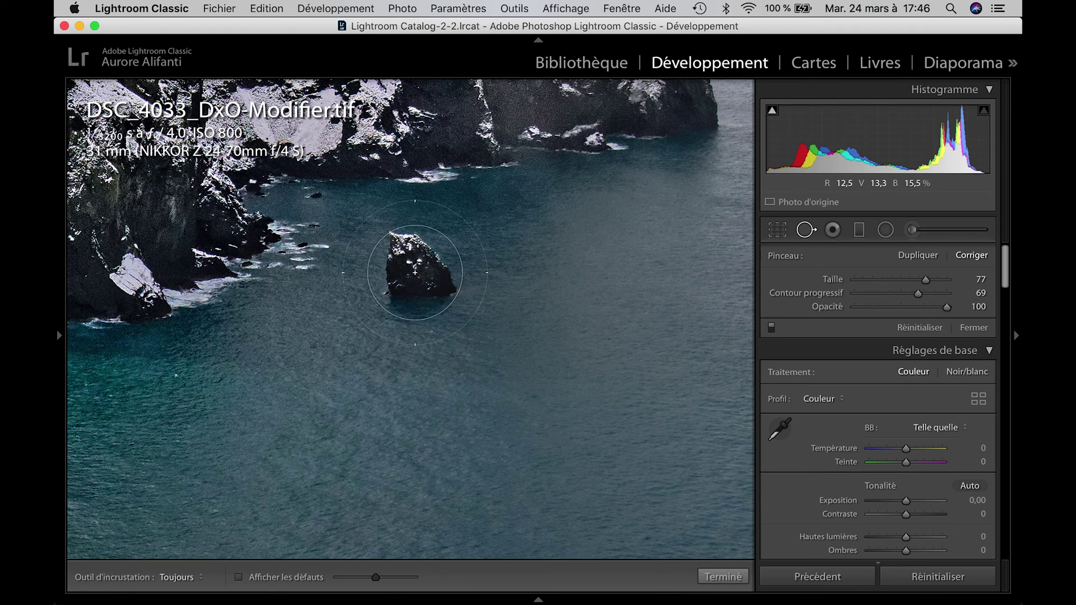
pyautogui.scroll(1, 414, 268)
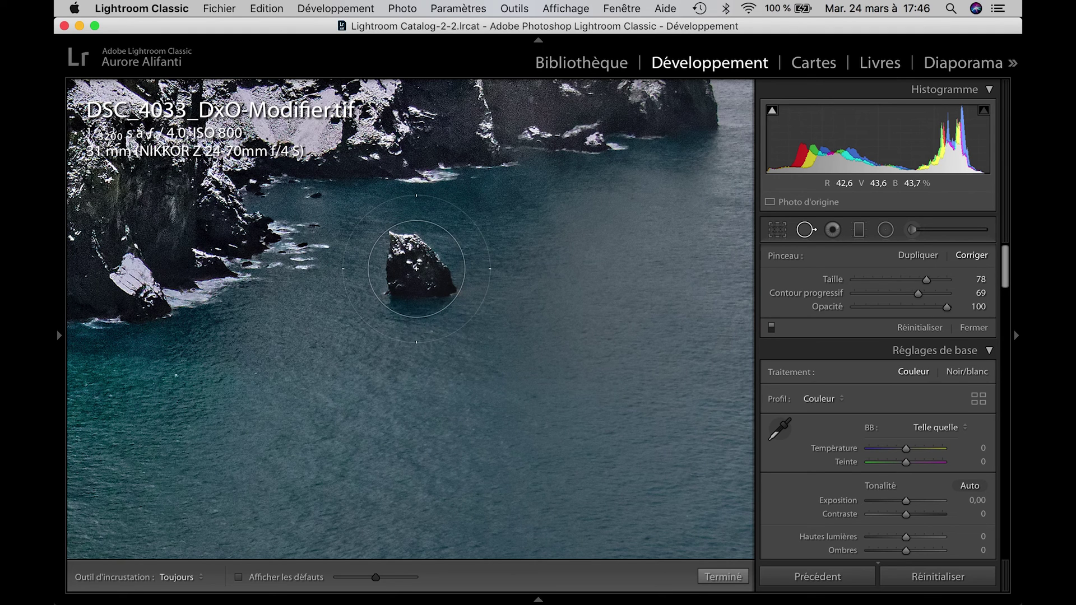
pyautogui.click(415, 269)
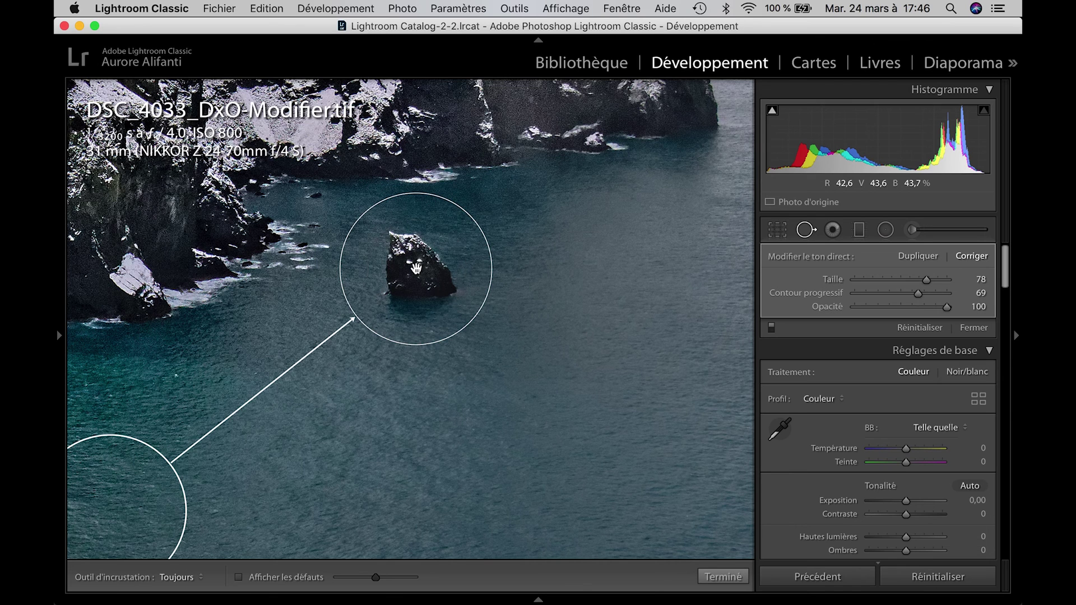
pyautogui.scroll(2, 364, 433)
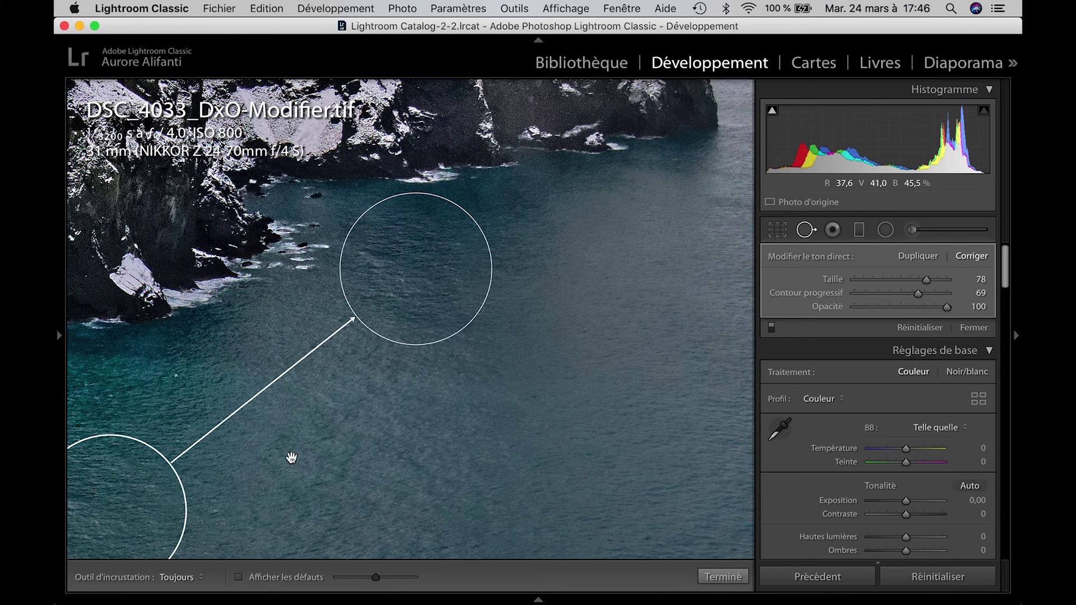
# - Move the correction's source circle to the open water directly below the removed rock and fine-tune the spot size to 78
pyautogui.moveTo(281, 432); pyautogui.dragTo(385, 356)
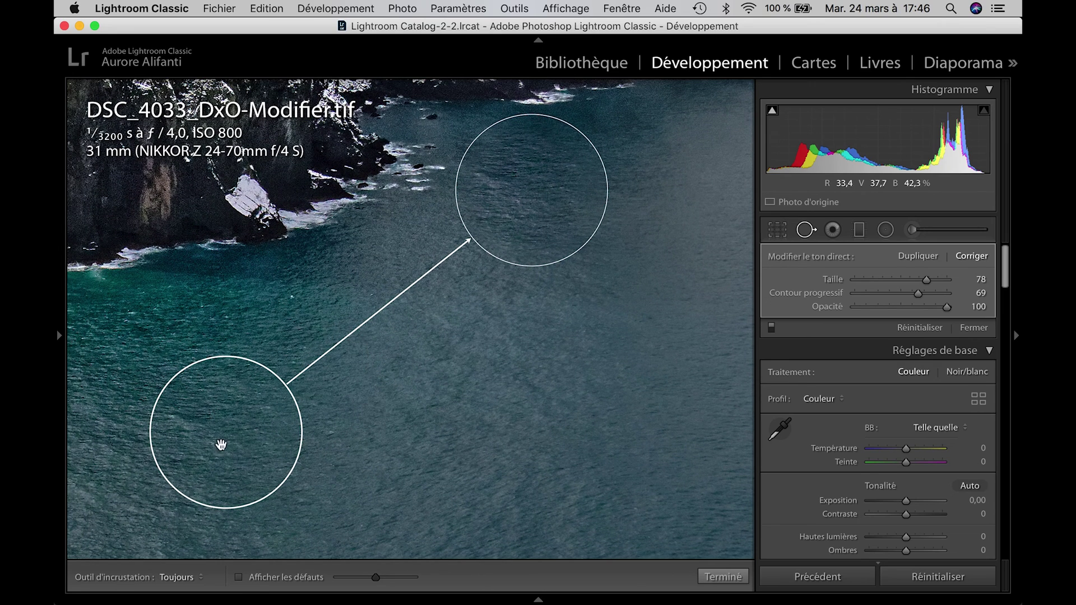
pyautogui.moveTo(213, 439)
pyautogui.mouseDown()
pyautogui.moveTo(380, 446)
pyautogui.moveTo(459, 401)
pyautogui.moveTo(511, 353)
pyautogui.moveTo(522, 364)
pyautogui.mouseUp()
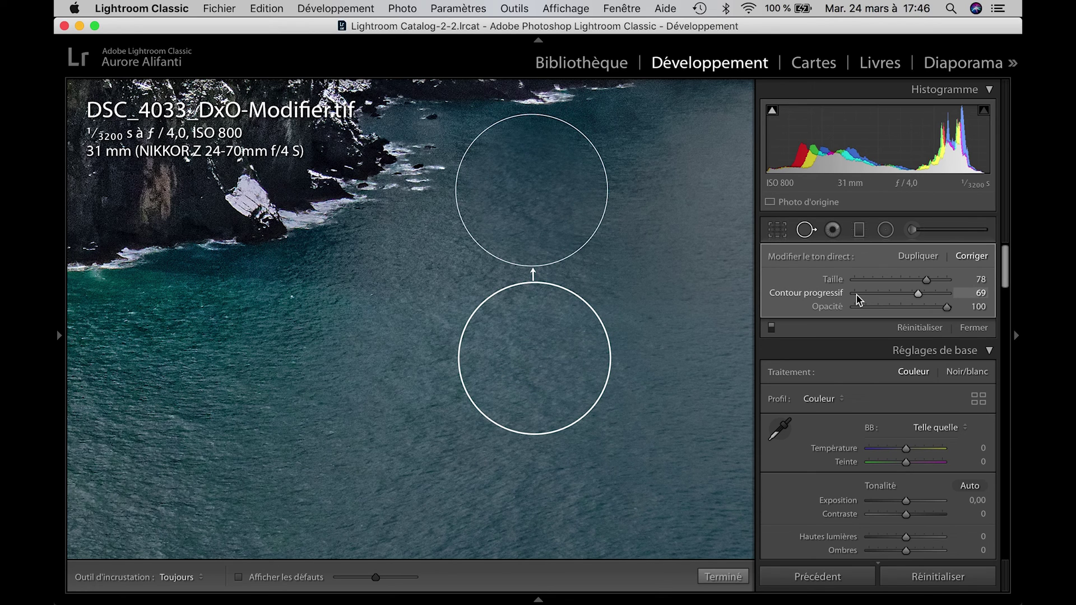
pyautogui.moveTo(926, 279)
pyautogui.mouseDown()
pyautogui.moveTo(914, 283)
pyautogui.moveTo(928, 282)
pyautogui.mouseUp()
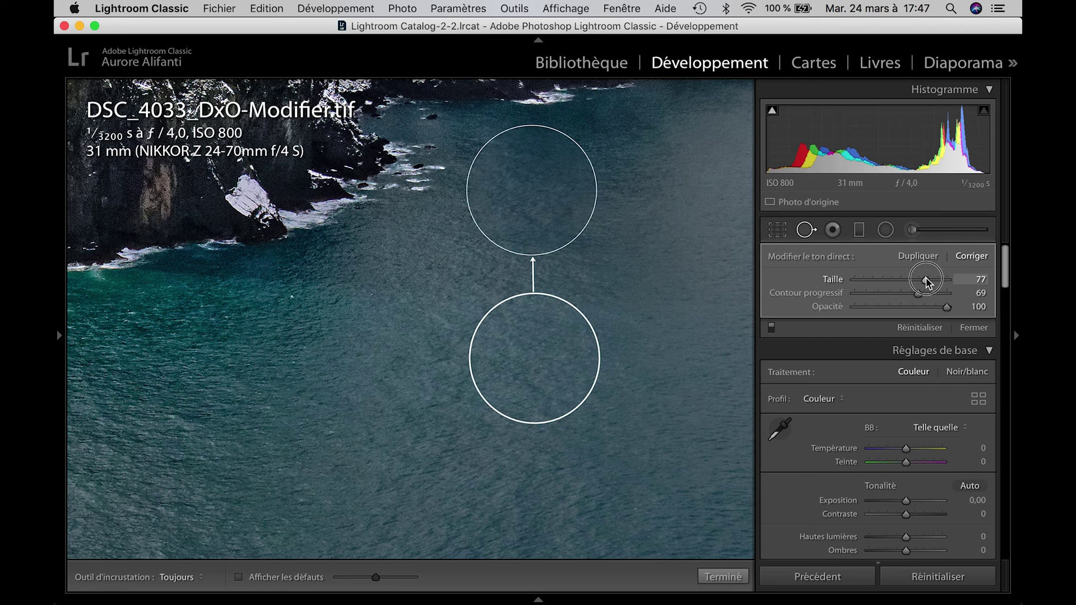
pyautogui.moveTo(928, 283); pyautogui.dragTo(928, 283)
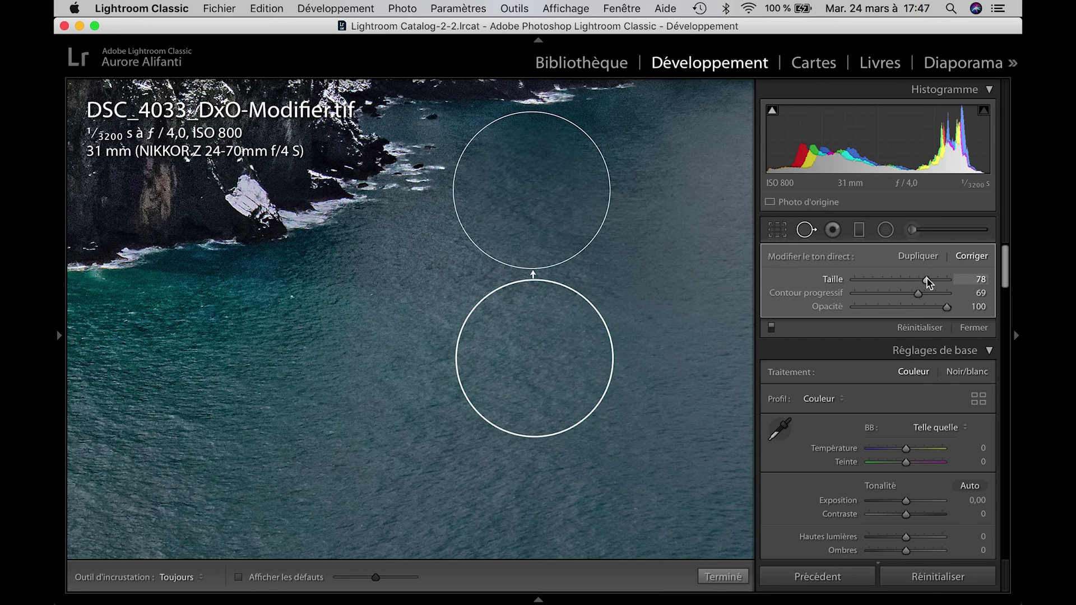
# - Try a Contour progressif of 0 on the correction spot and close Spot Removal to inspect the blend
pyautogui.moveTo(919, 298); pyautogui.dragTo(804, 302)
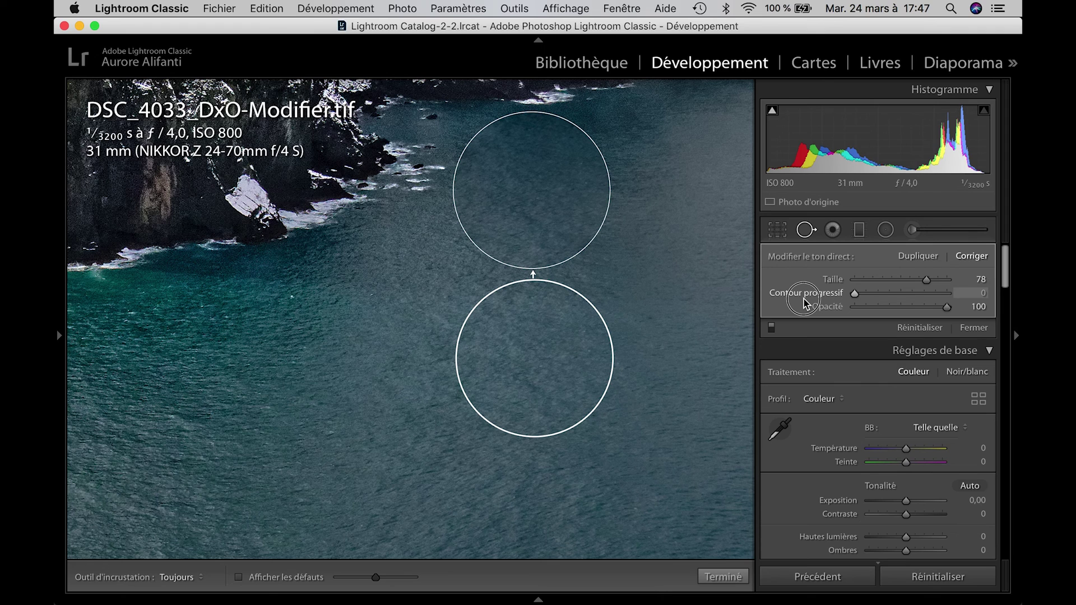
pyautogui.moveTo(804, 302)
pyautogui.mouseDown()
pyautogui.moveTo(973, 293)
pyautogui.moveTo(800, 301)
pyautogui.mouseUp()
pyautogui.press('q')
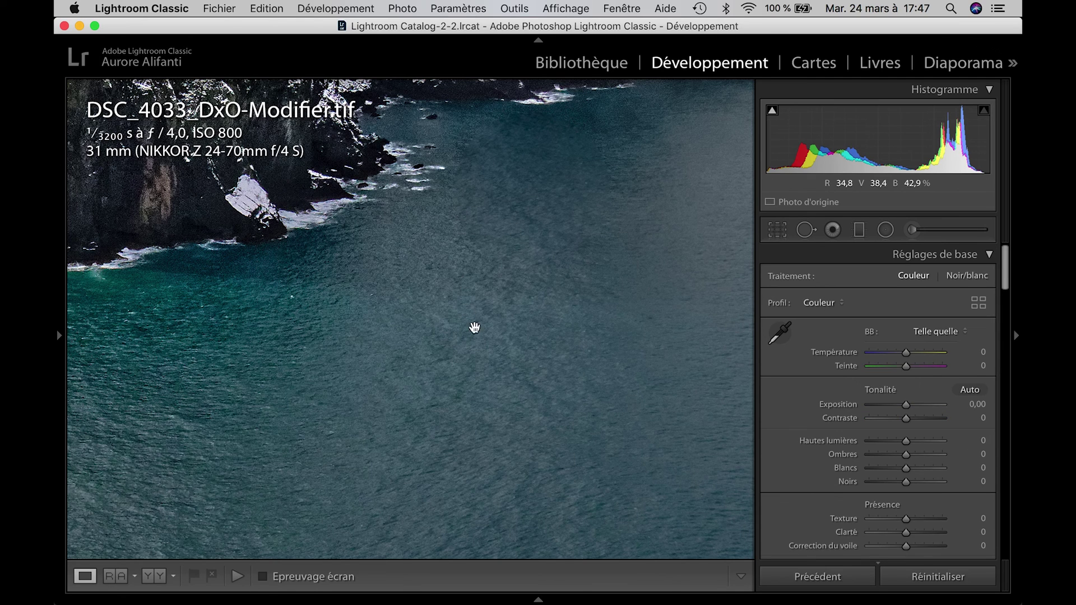
# - Reselect the correction over the removed rock, test Contour progressif at 100, settle on 43, and finish Spot Removal
pyautogui.click(806, 230)
pyautogui.click(532, 190)
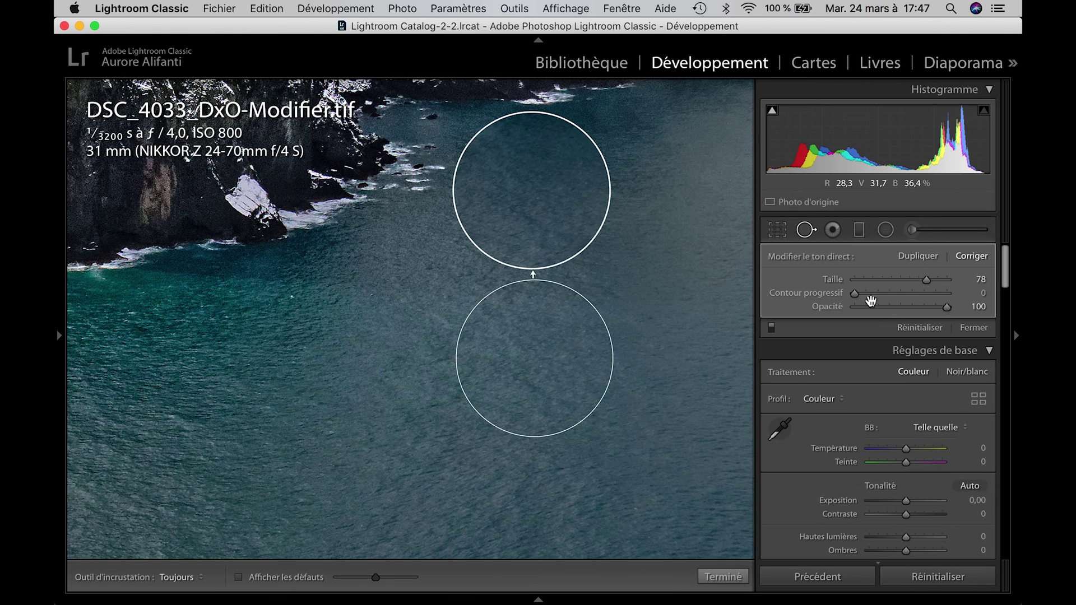
pyautogui.moveTo(855, 293); pyautogui.dragTo(960, 299)
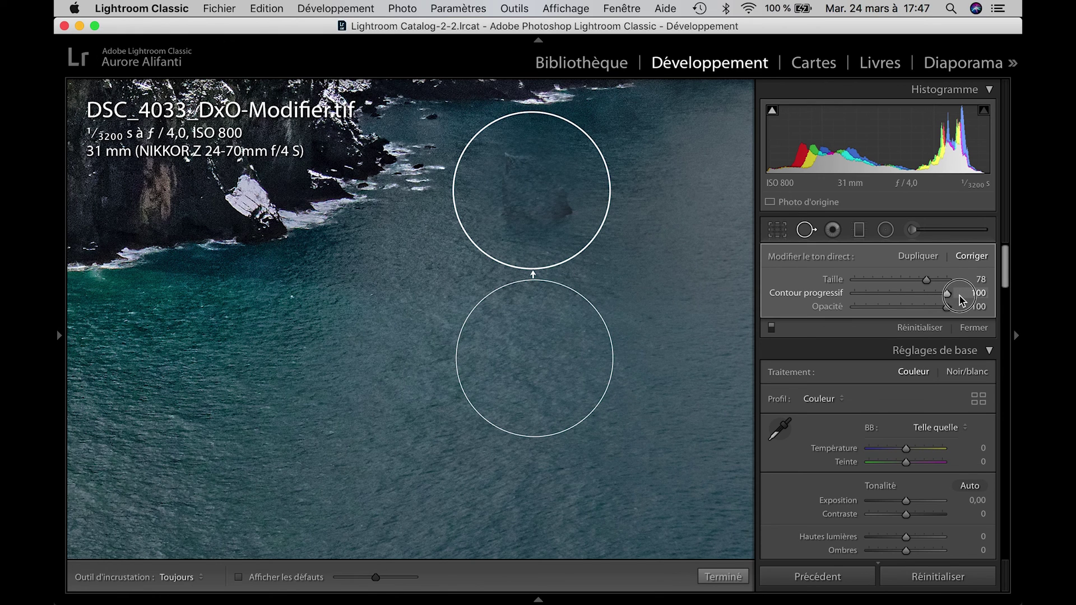
pyautogui.moveTo(959, 300)
pyautogui.mouseDown()
pyautogui.moveTo(864, 307)
pyautogui.moveTo(984, 307)
pyautogui.mouseUp()
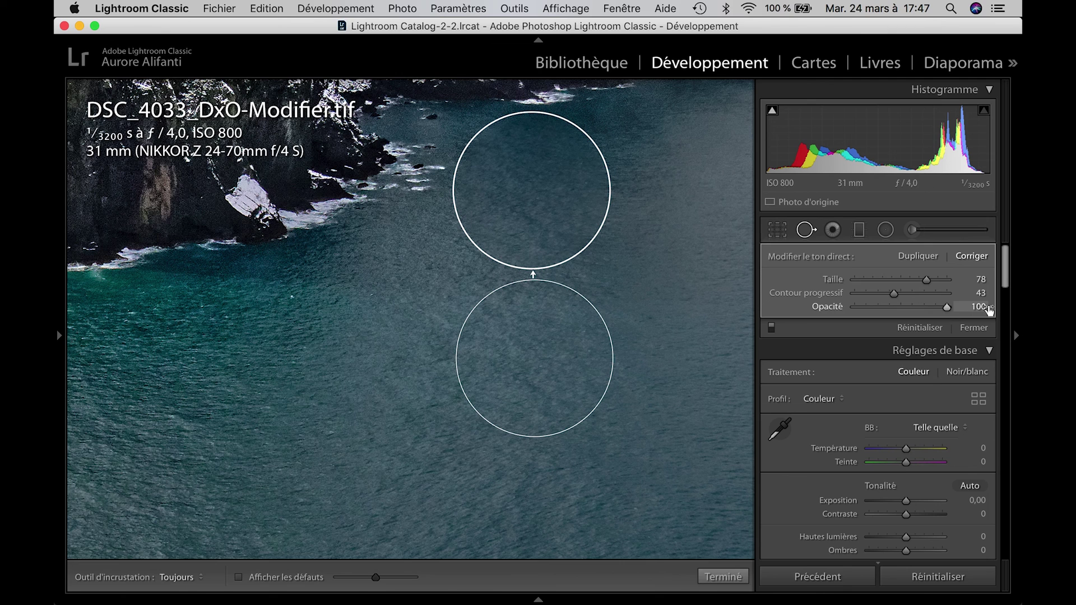
pyautogui.click(724, 577)
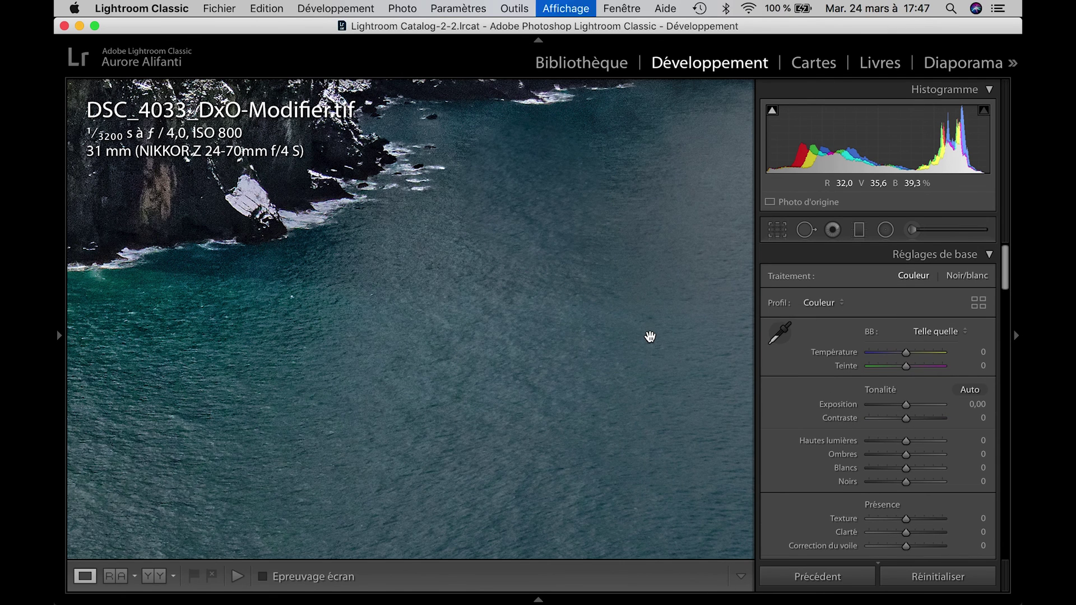
pyautogui.click(650, 336)
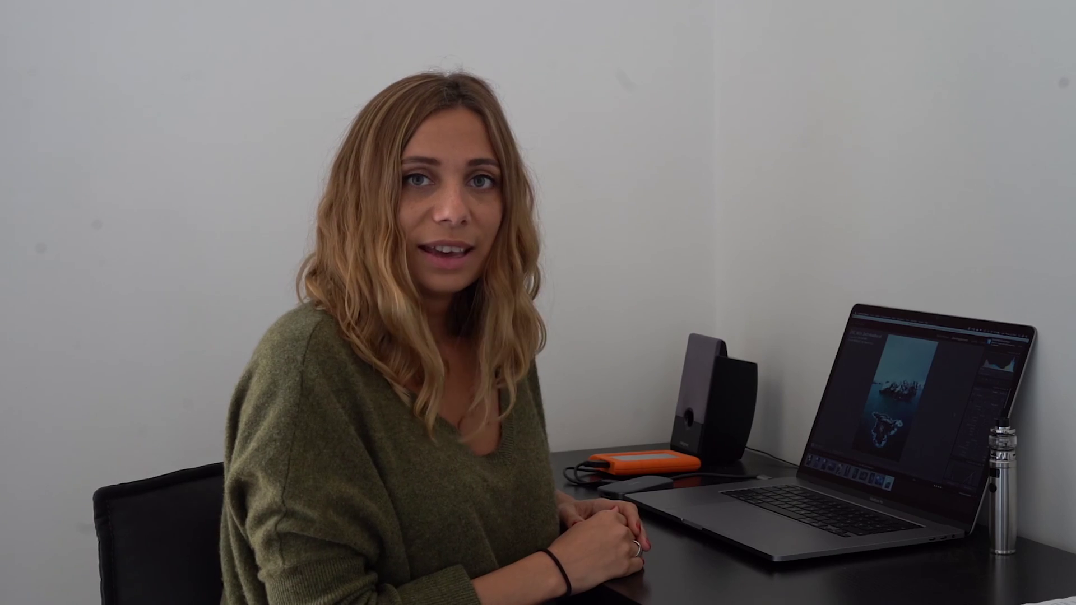